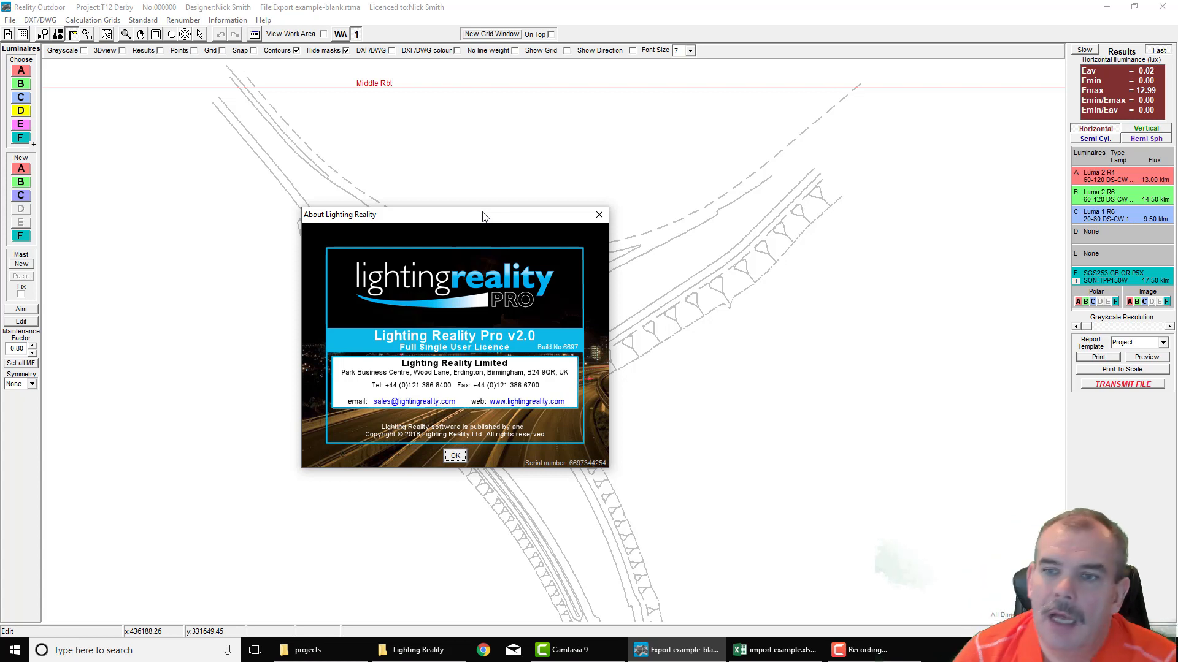
# Step: Dismiss the About window and export the luminaire CSV template as template.csv in the projects folder, replacing the existing file
pyautogui.click(598, 217)
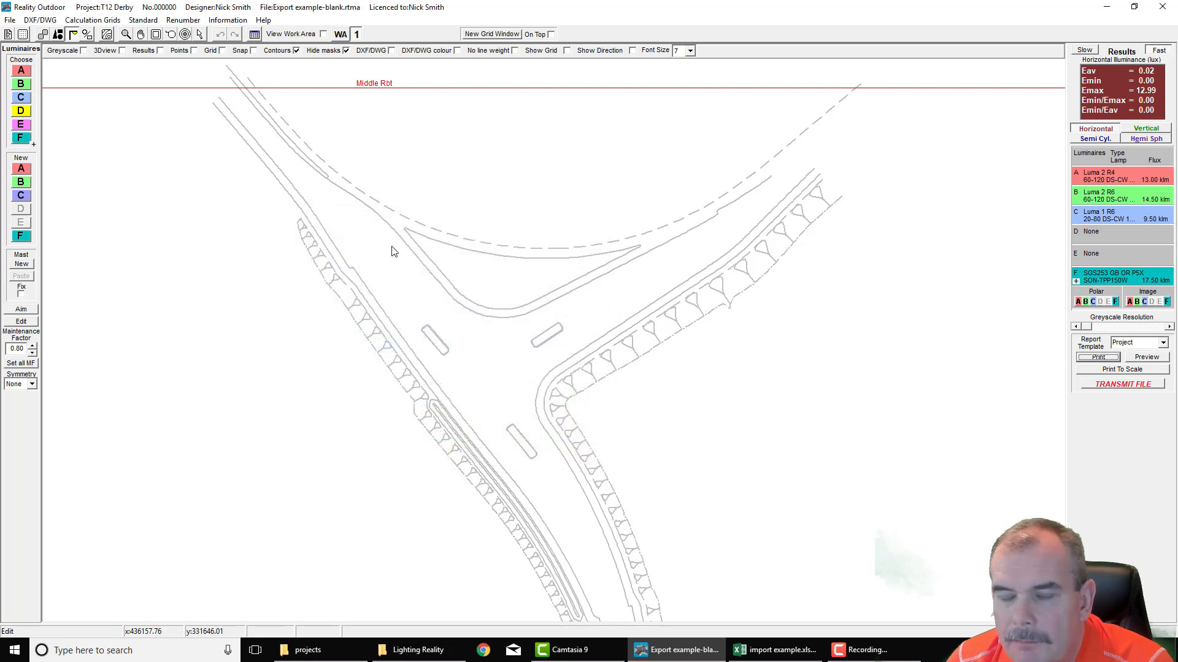
pyautogui.click(10, 21)
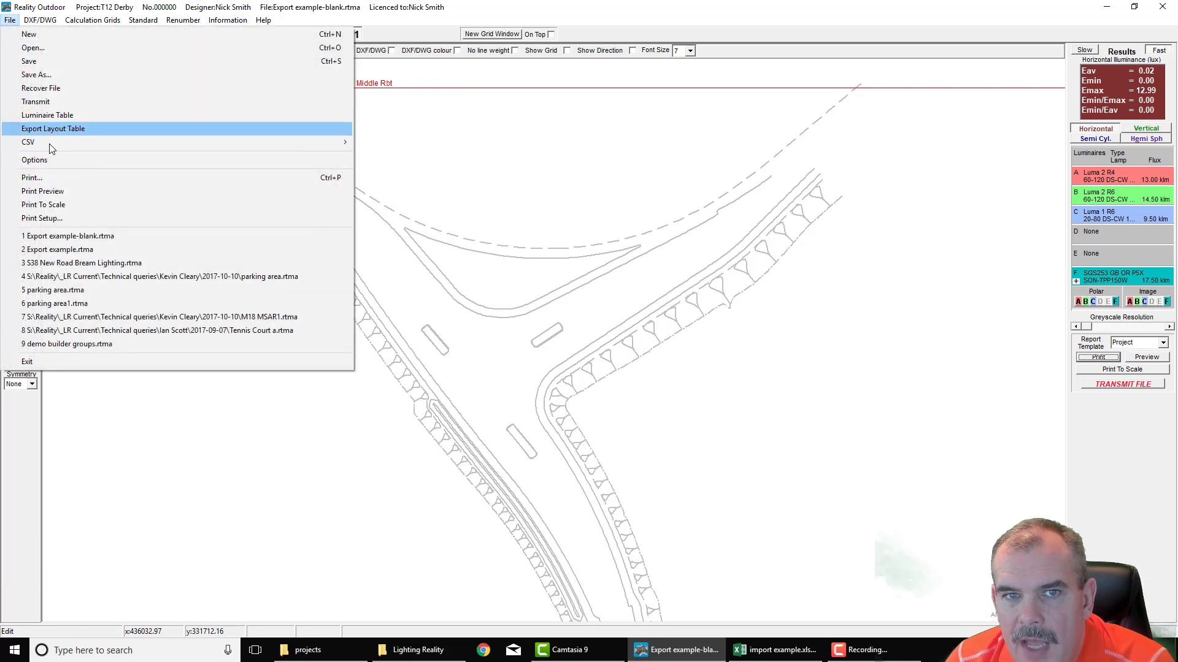
pyautogui.moveTo(50, 148)
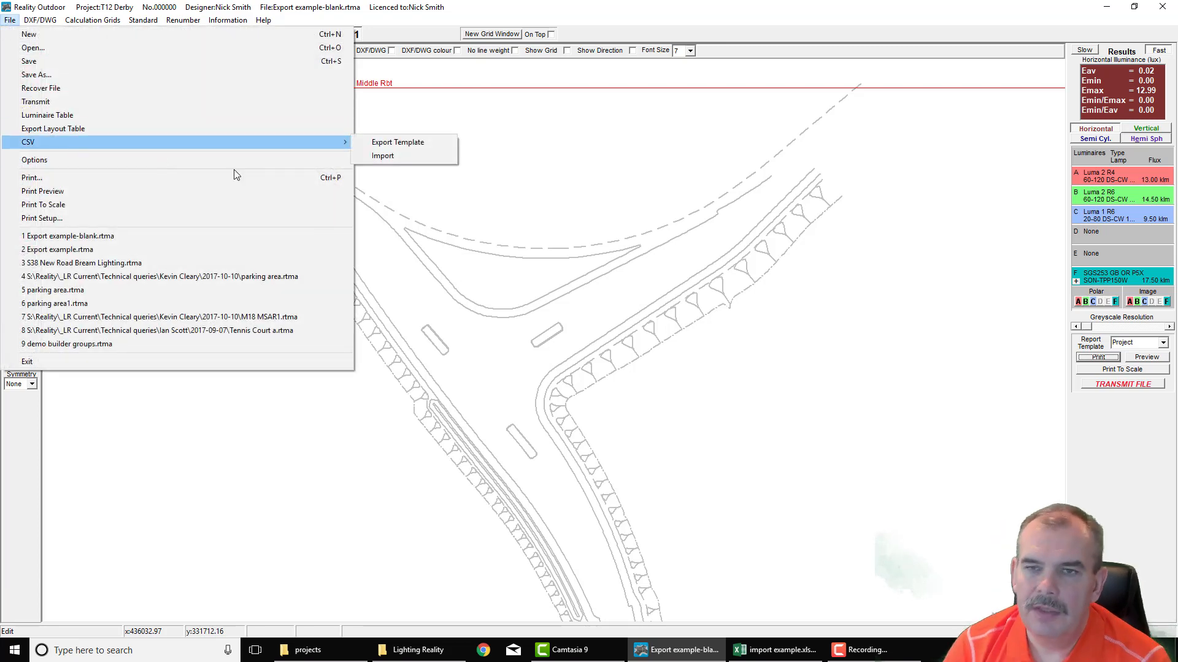
pyautogui.moveTo(334, 145)
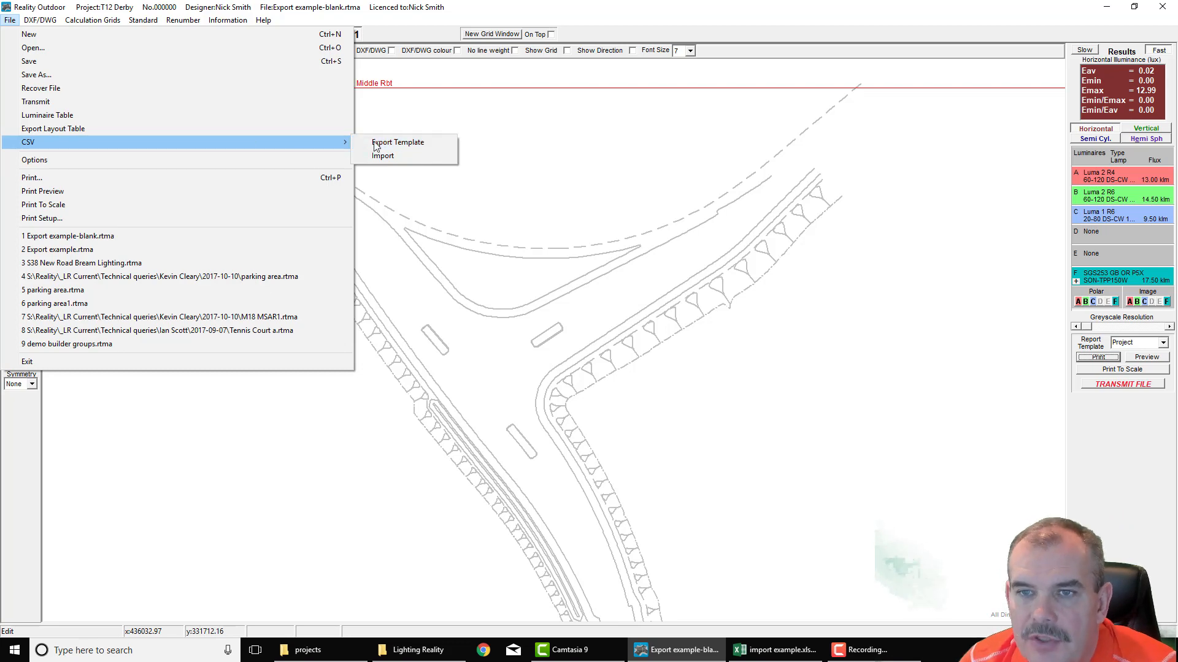
pyautogui.click(388, 146)
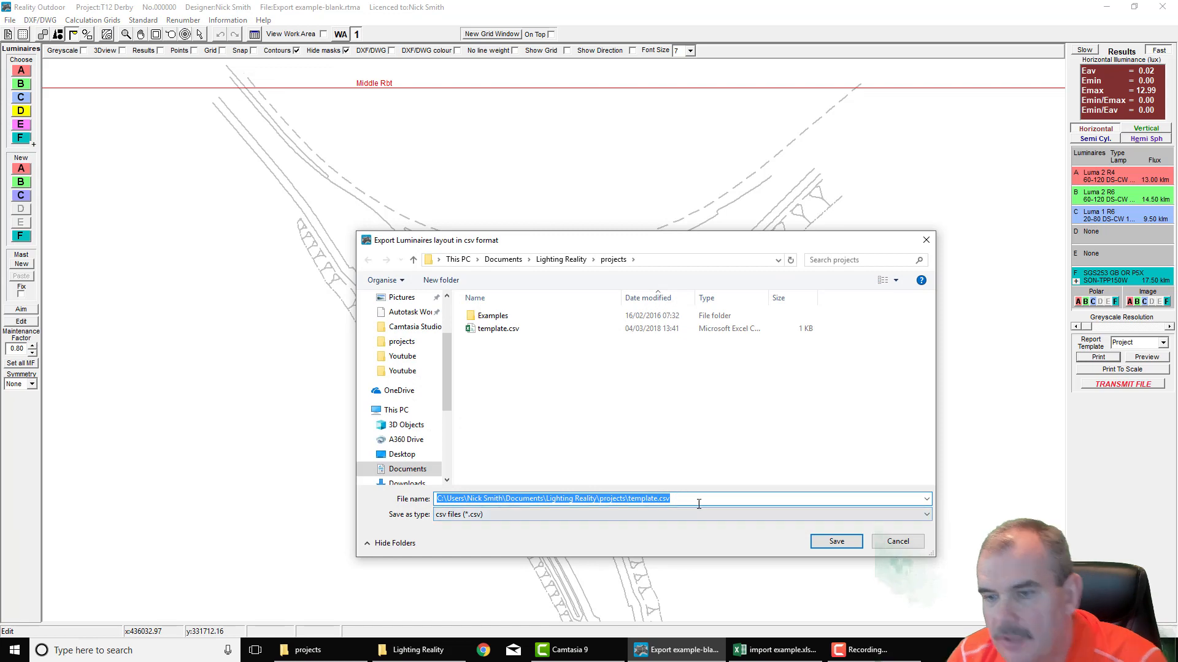
pyautogui.click(698, 500)
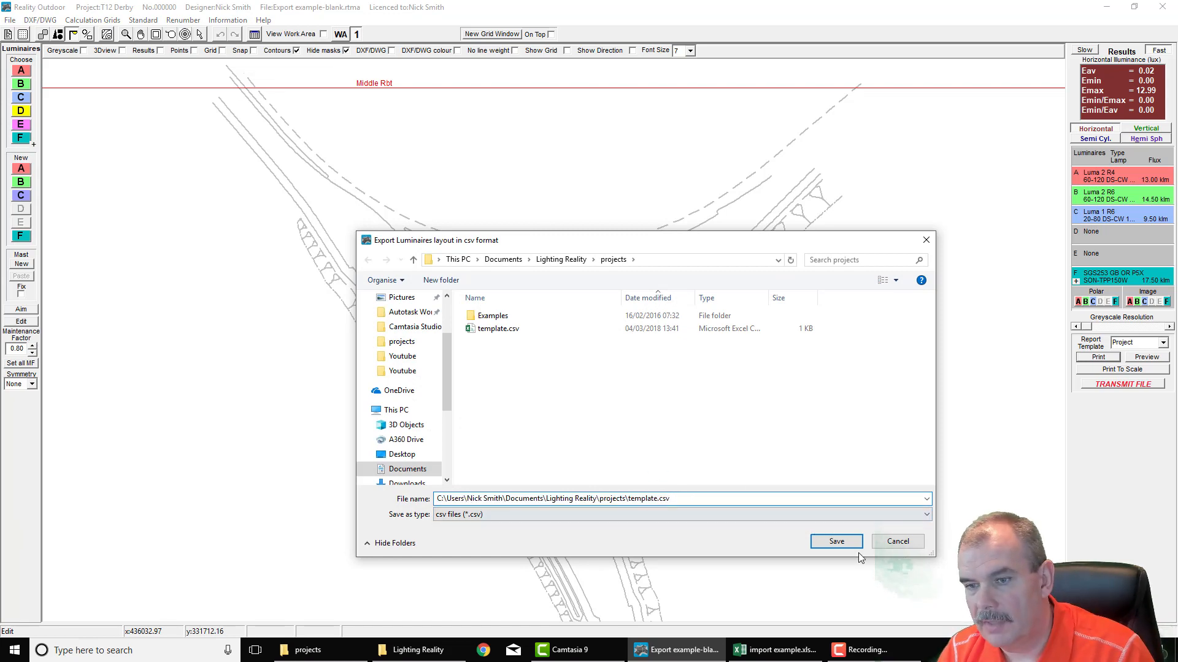
pyautogui.click(836, 541)
pyautogui.click(625, 327)
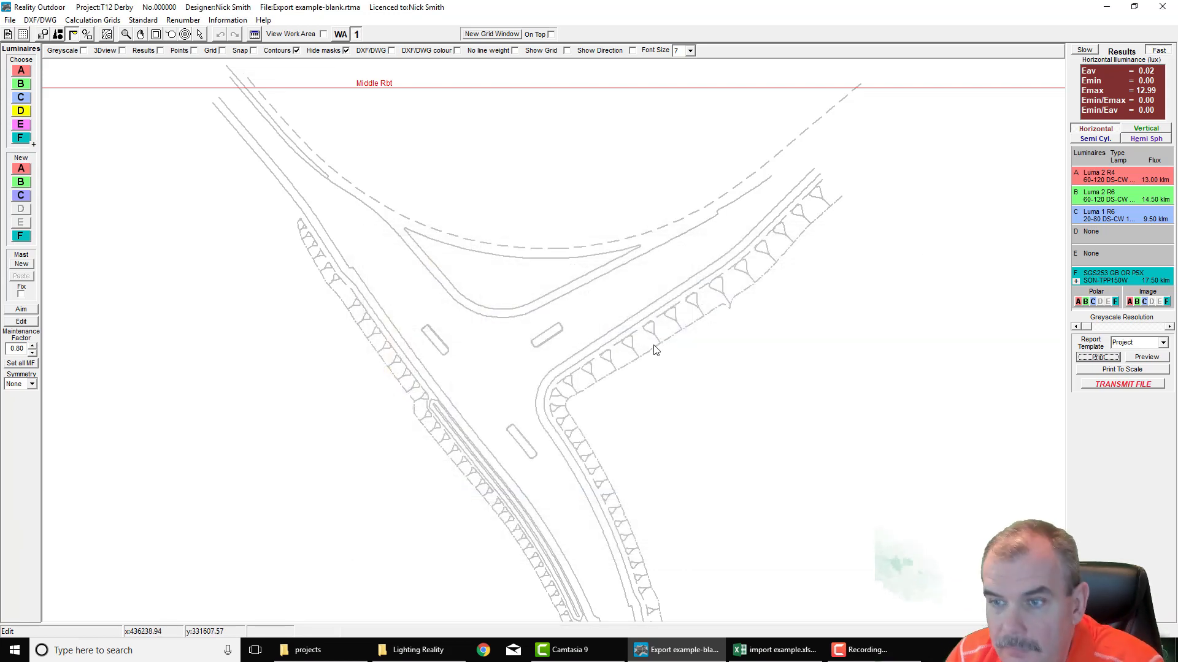
# Step: Switch to Excel and open the recent file template.csv from the projects folder
pyautogui.click(791, 656)
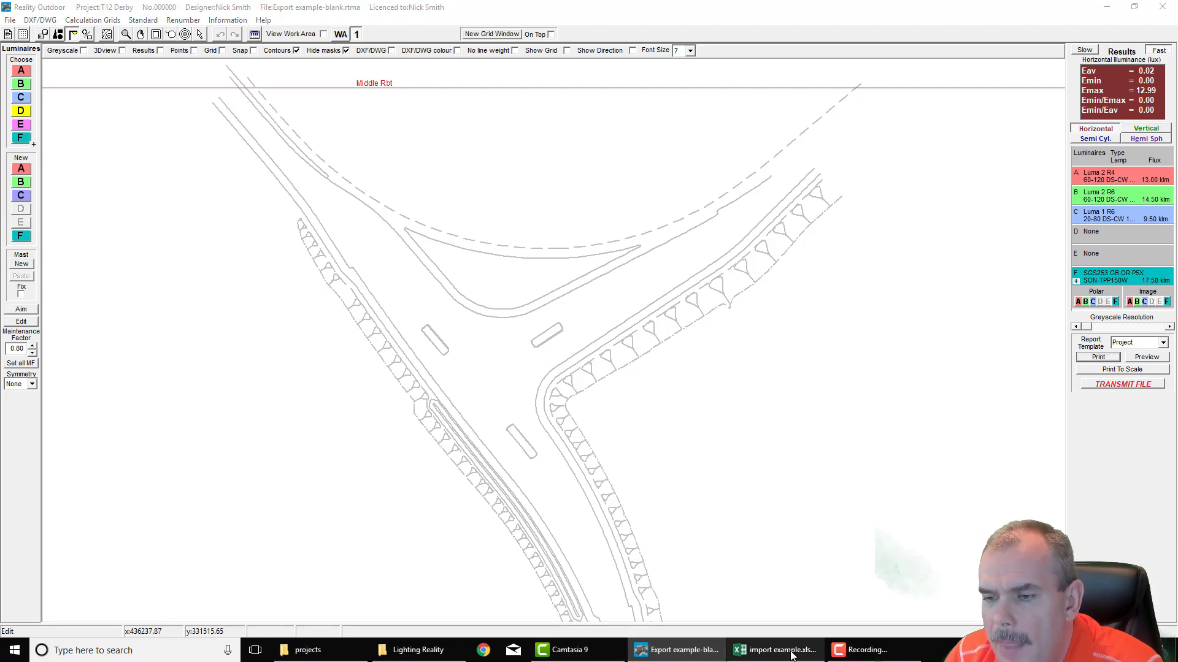
pyautogui.click(19, 32)
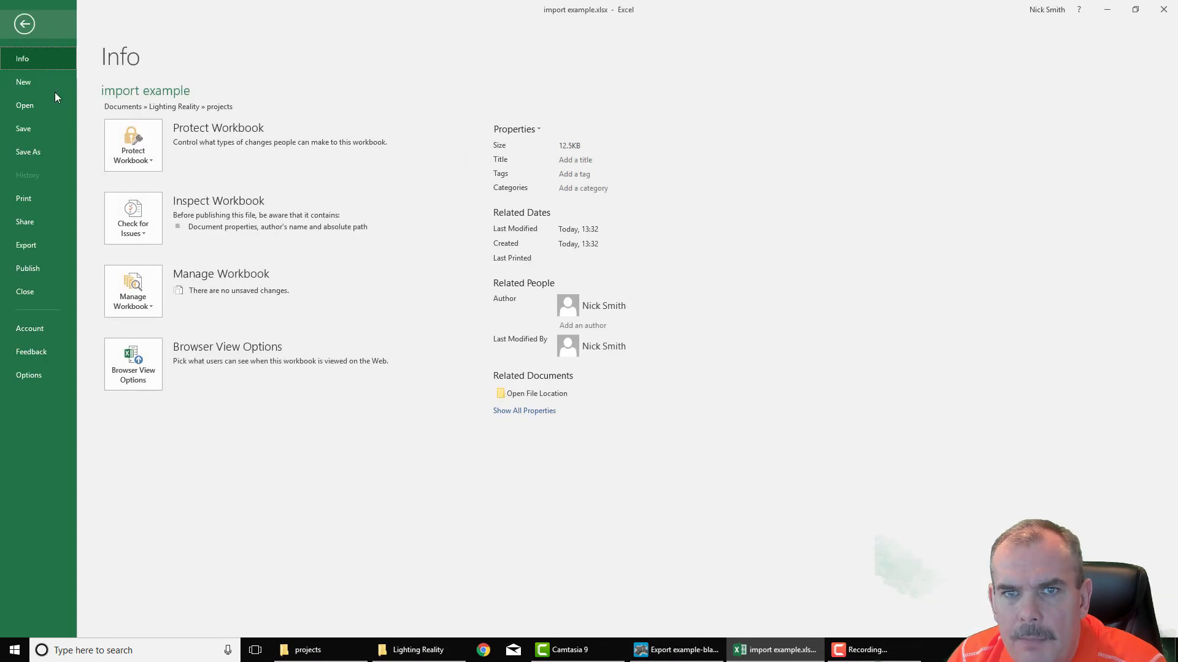
pyautogui.click(28, 109)
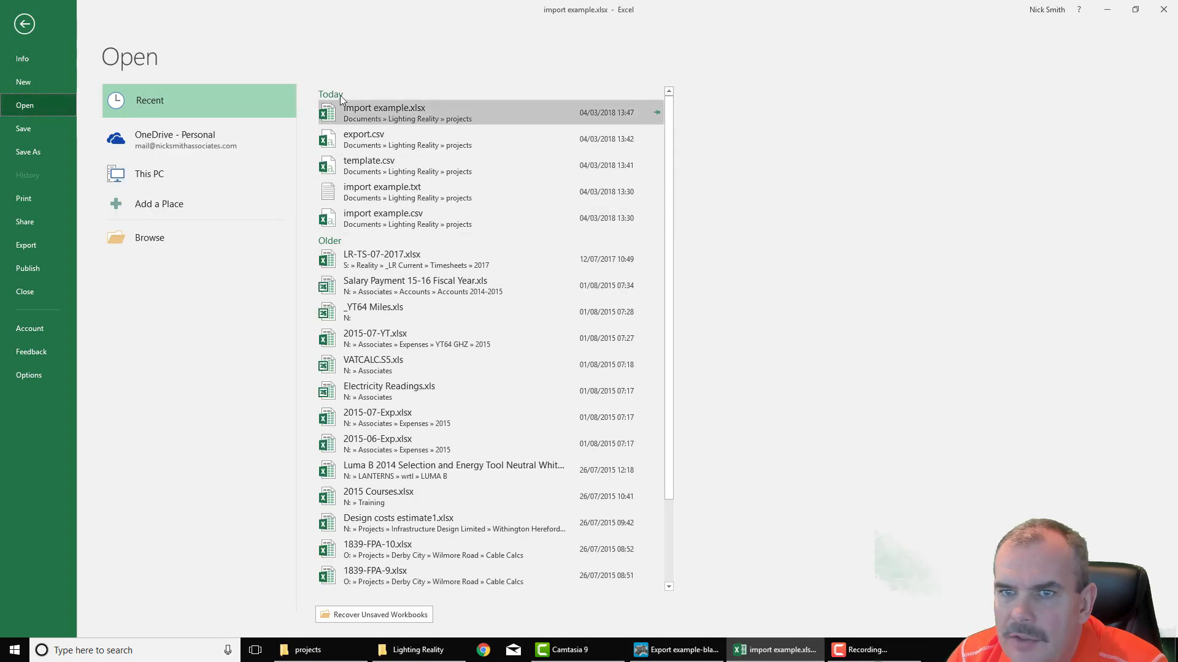
pyautogui.click(375, 168)
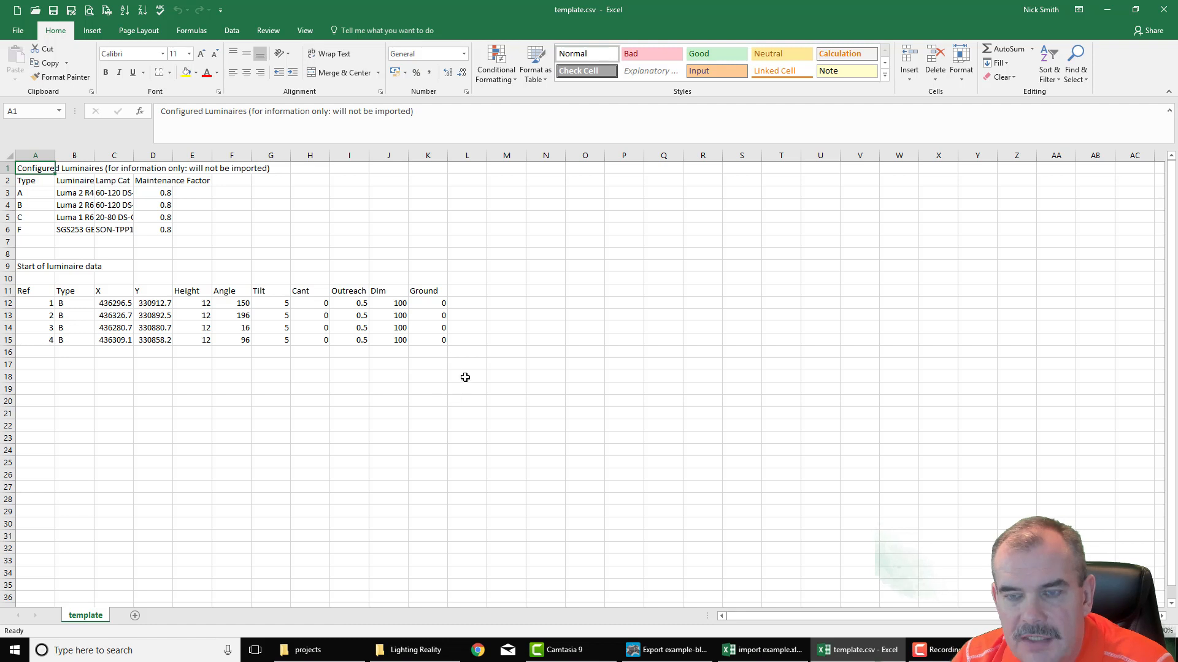
# Step: Centre the contents of the luminaire data table in A11:K15, including its header row
pyautogui.moveTo(445, 343); pyautogui.dragTo(23, 293)
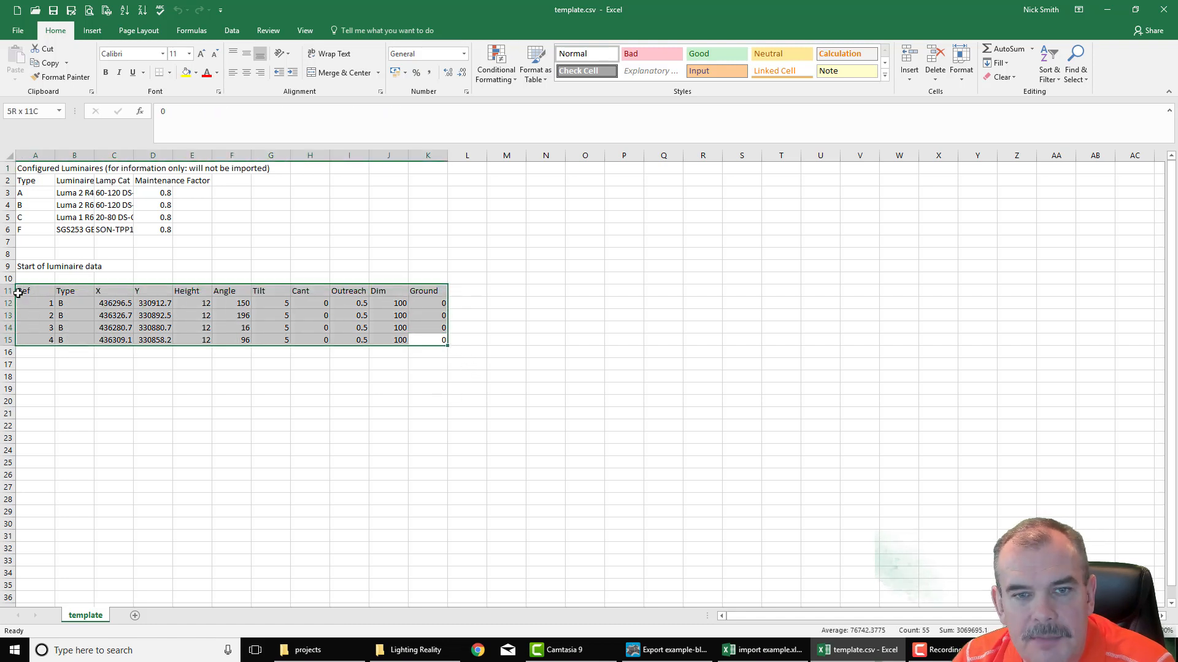
pyautogui.click(246, 74)
pyautogui.click(383, 461)
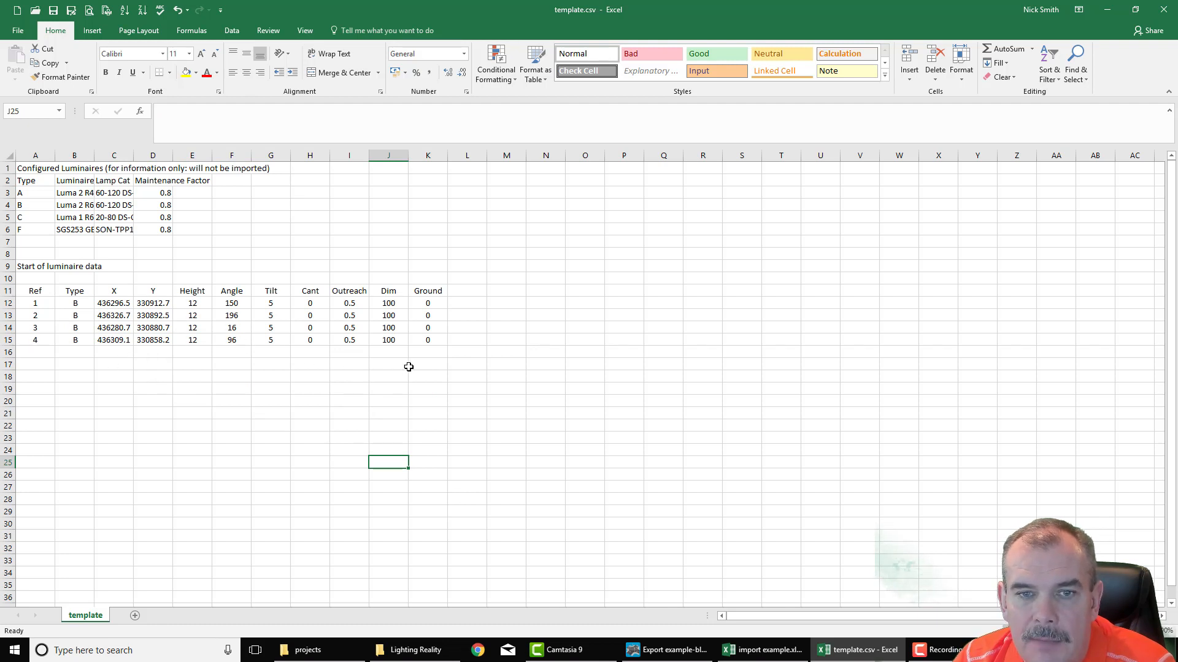
# Step: Clear the four existing luminaire rows in A12:K15, keeping the column headings
pyautogui.click(416, 342)
pyautogui.moveTo(415, 341); pyautogui.dragTo(1, 300)
pyautogui.press('Delete')
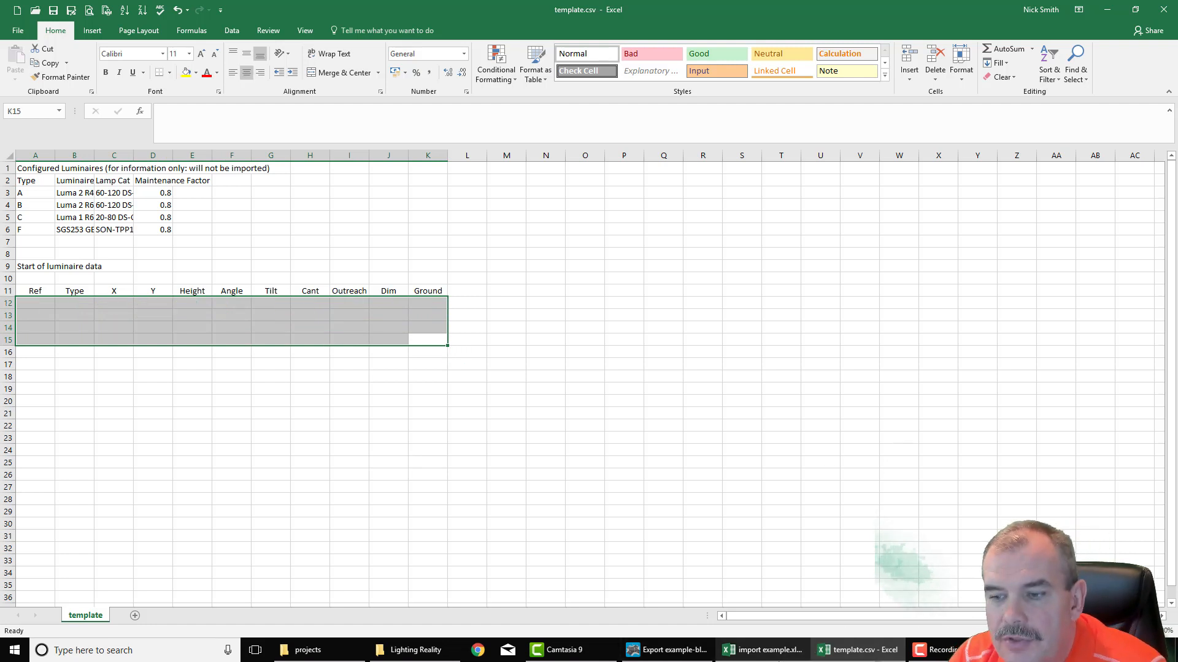
# Step: Copy luminaire rows A2:K53 from import example.xlsx and paste them into template.csv starting at cell A12
pyautogui.click(762, 650)
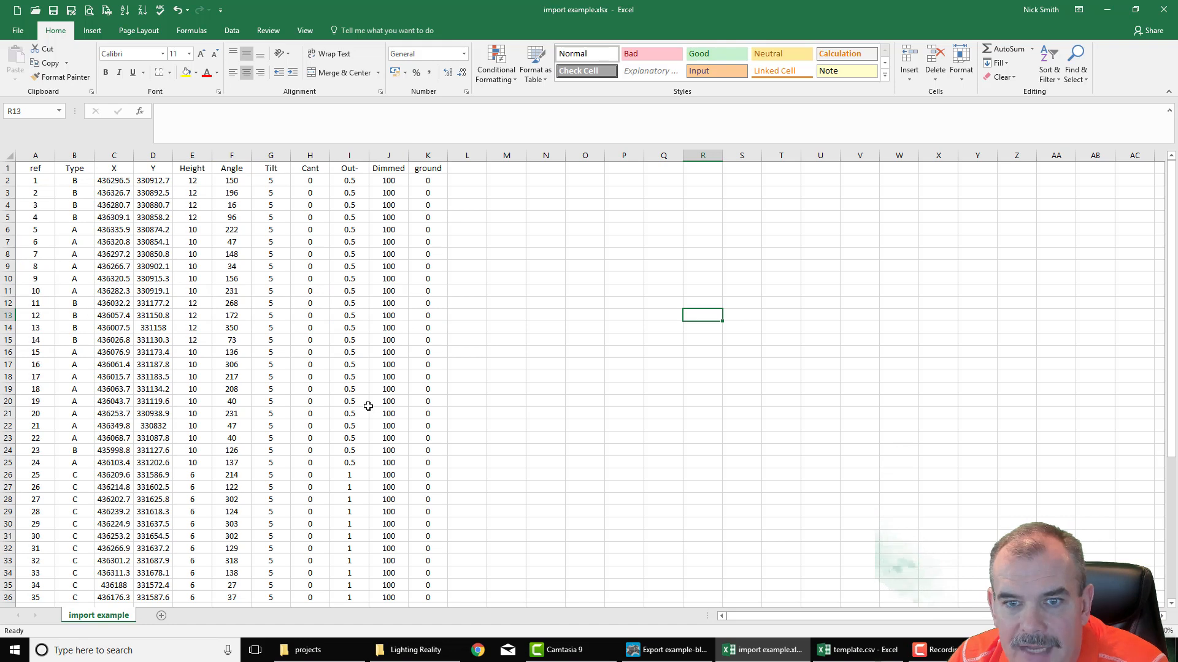
pyautogui.scroll(-12, 376, 376)
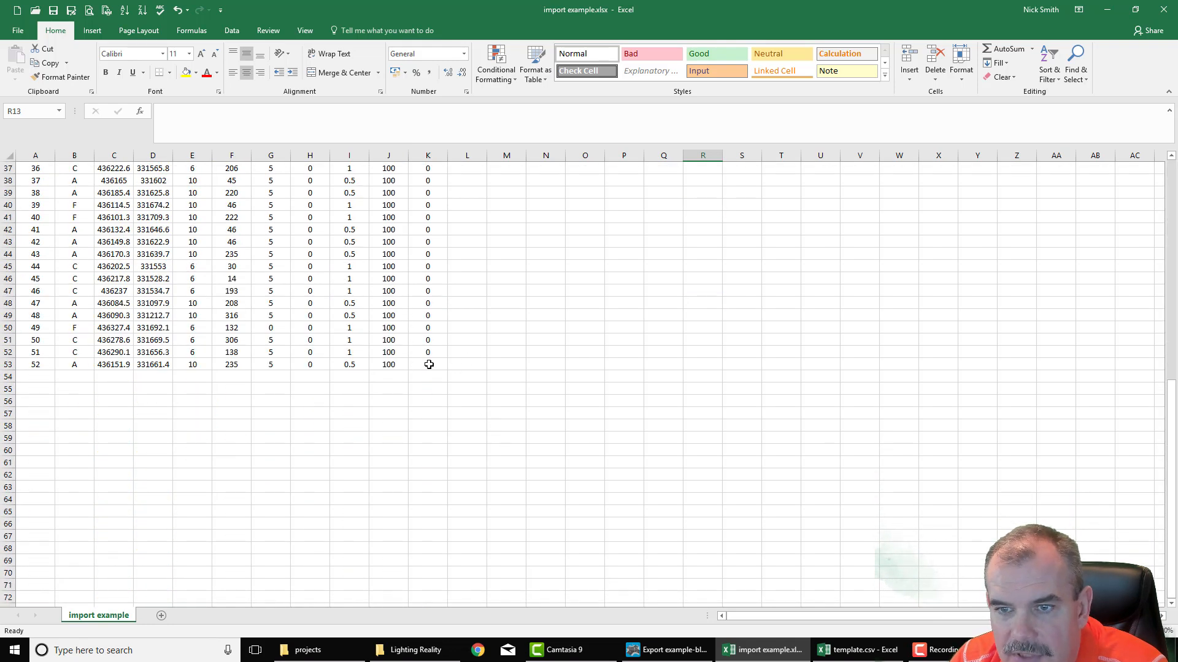
pyautogui.moveTo(427, 365); pyautogui.dragTo(35, 182)
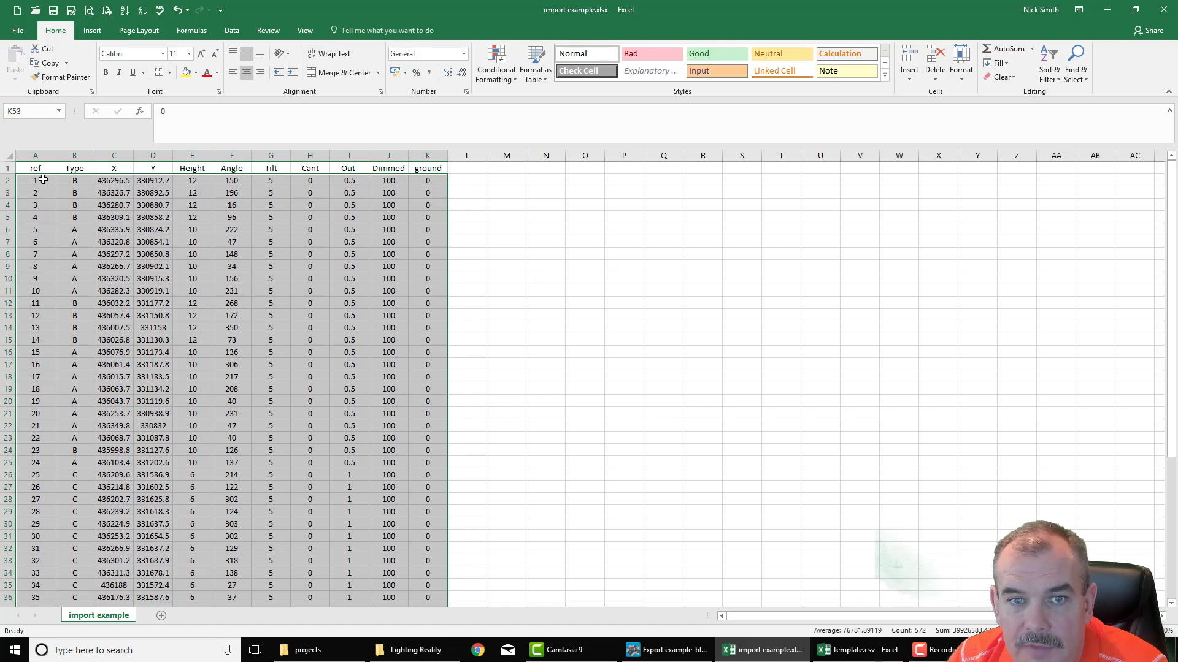
pyautogui.rightClick(78, 181)
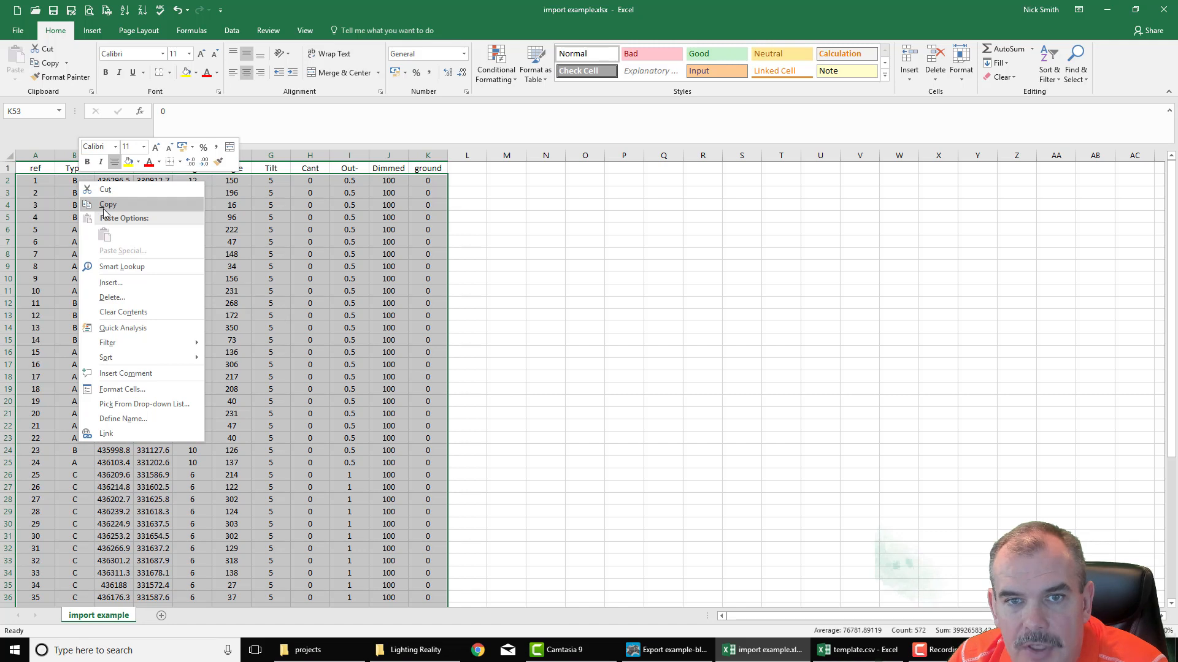
pyautogui.click(103, 206)
pyautogui.hotkey('alt', 'Tab')
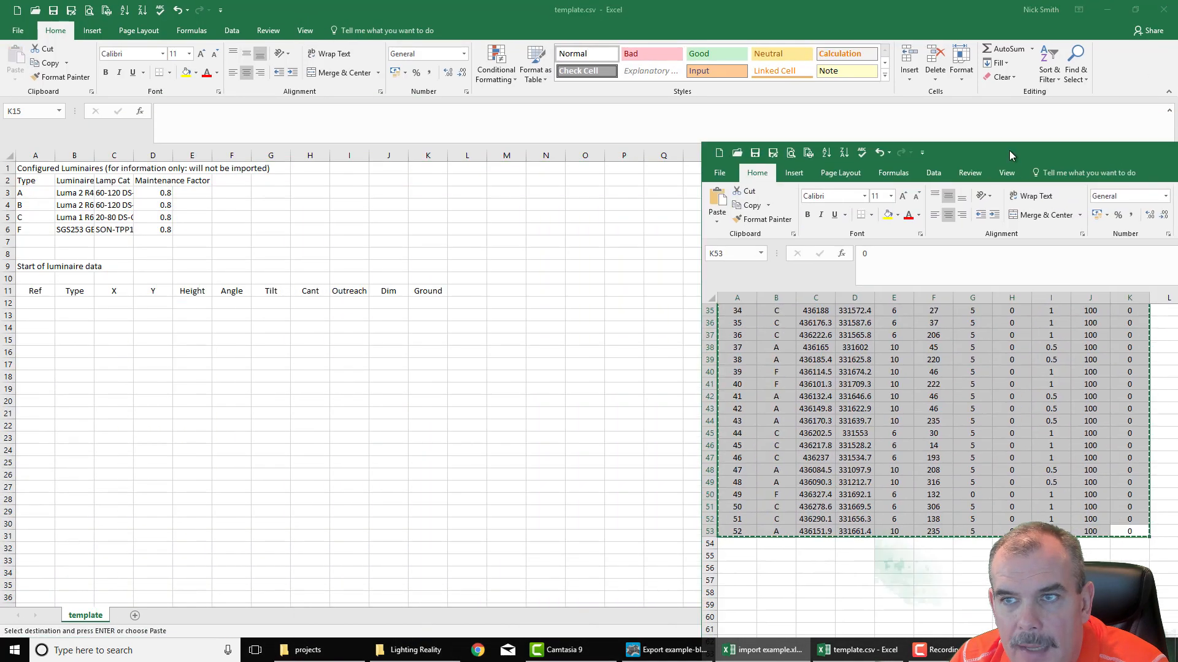
pyautogui.click(41, 302)
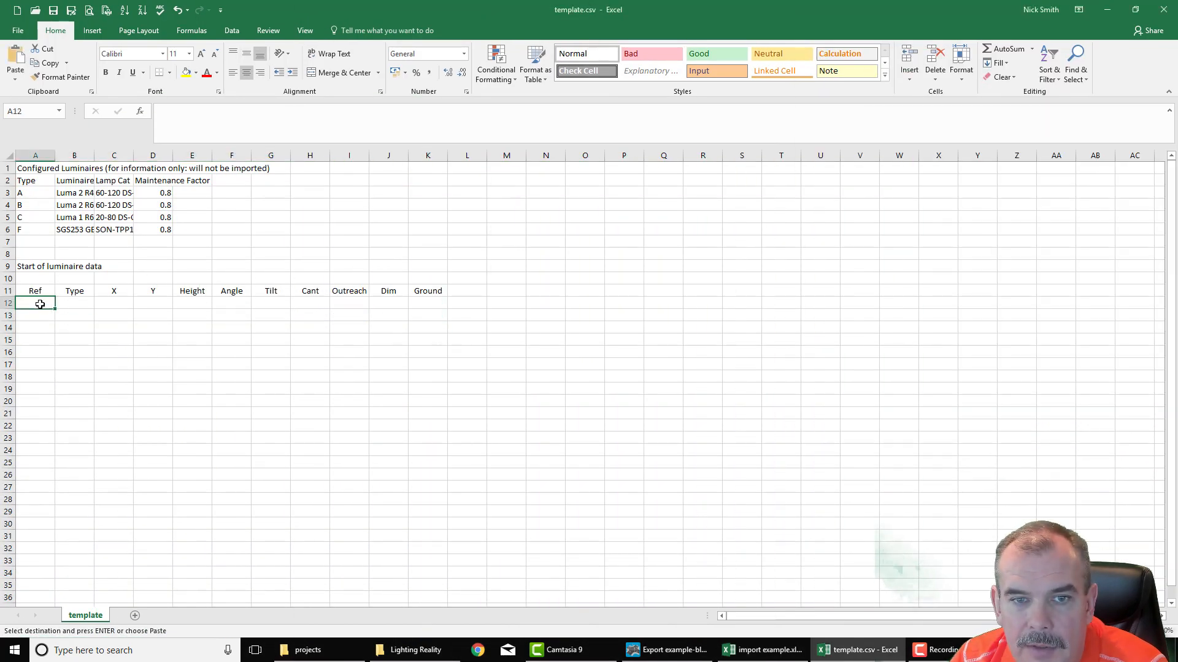
pyautogui.rightClick(41, 302)
pyautogui.click(66, 359)
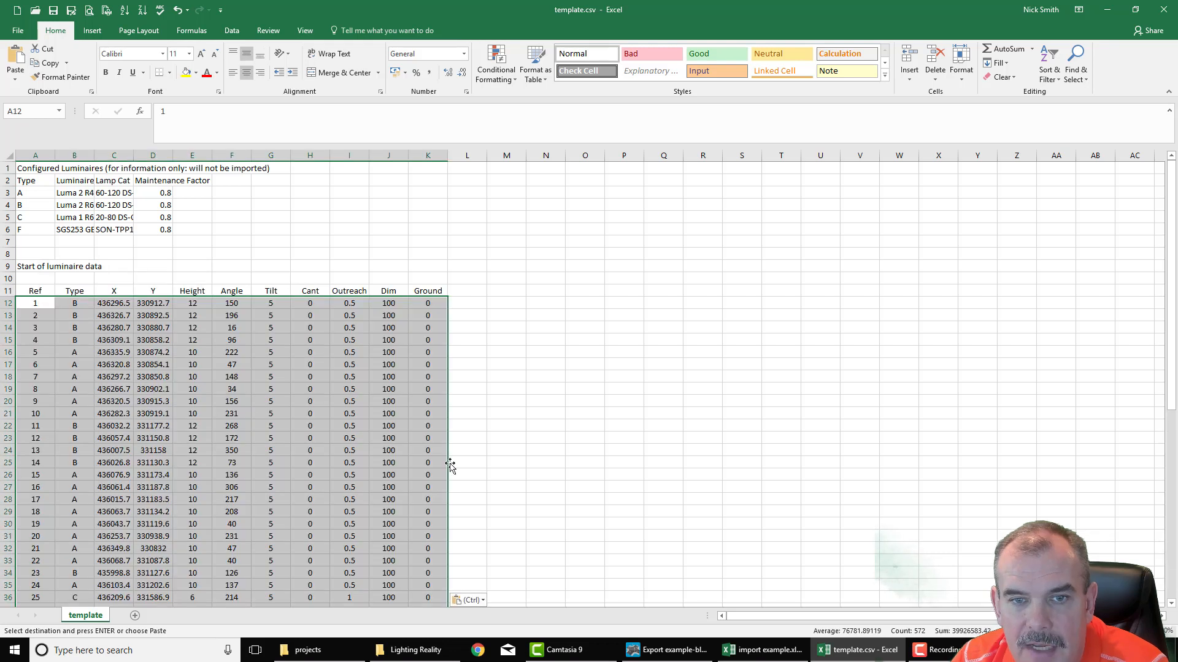
# Step: Examine the pasted table's column headings and reference numbers, and compare its Type letters with the configured luminaire types listed above
pyautogui.click(32, 291)
pyautogui.click(72, 292)
pyautogui.click(112, 292)
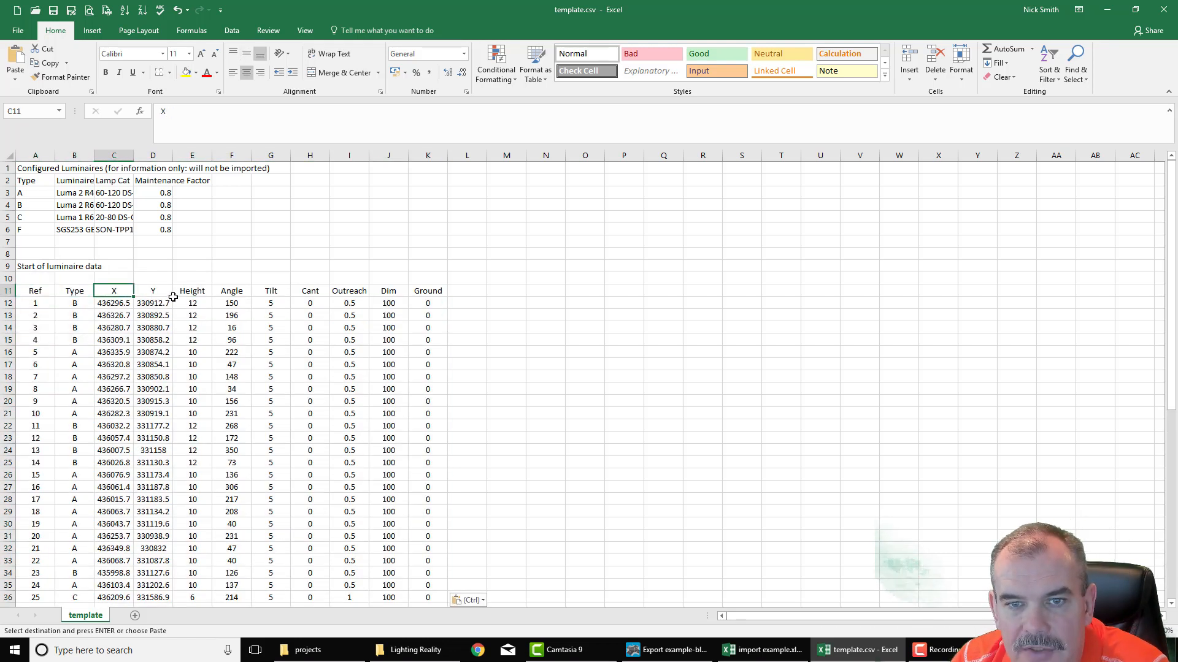
pyautogui.click(160, 291)
pyautogui.click(245, 291)
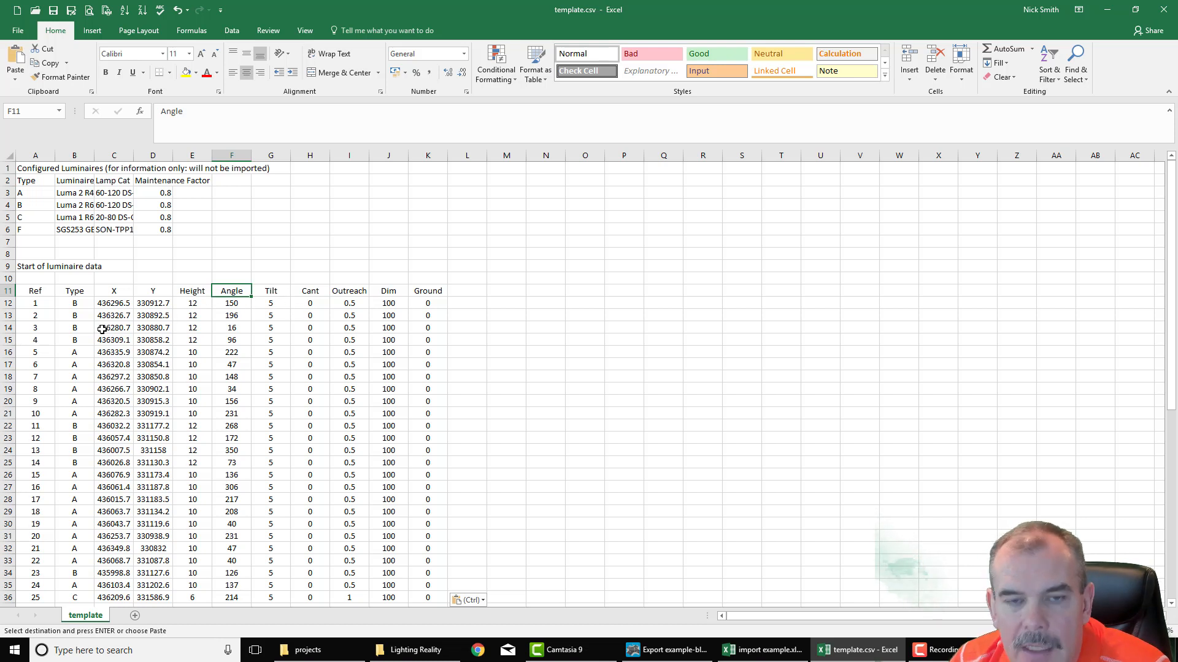
pyautogui.click(32, 291)
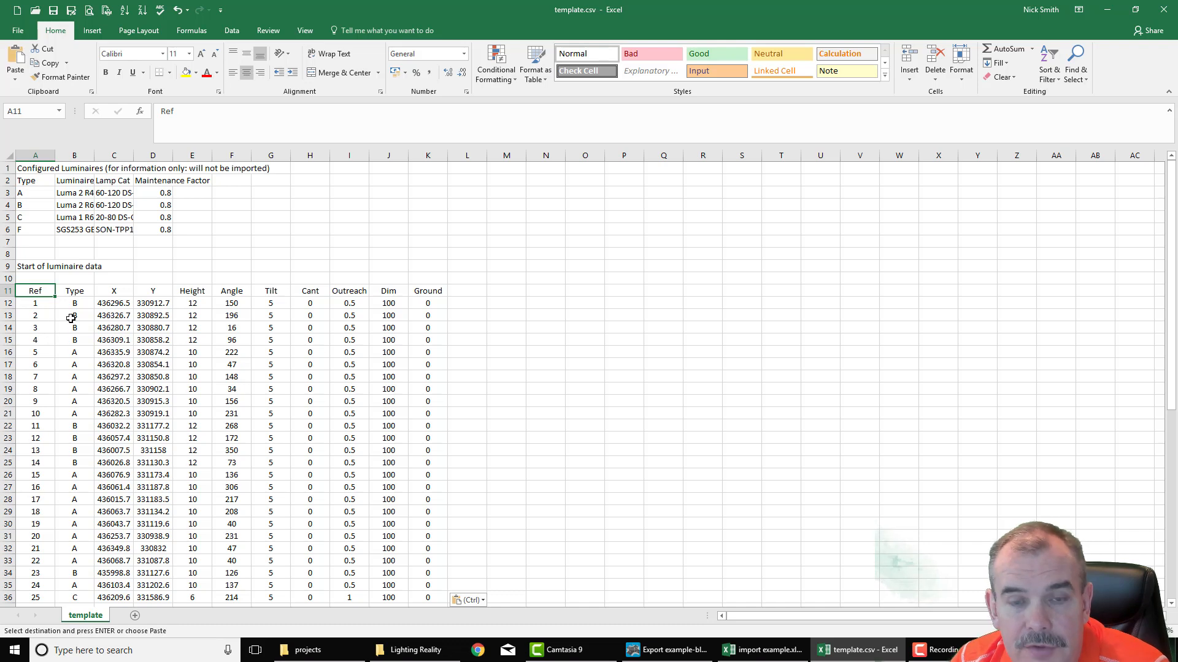
pyautogui.scroll(-16, 61, 318)
pyautogui.scroll(16, 71, 297)
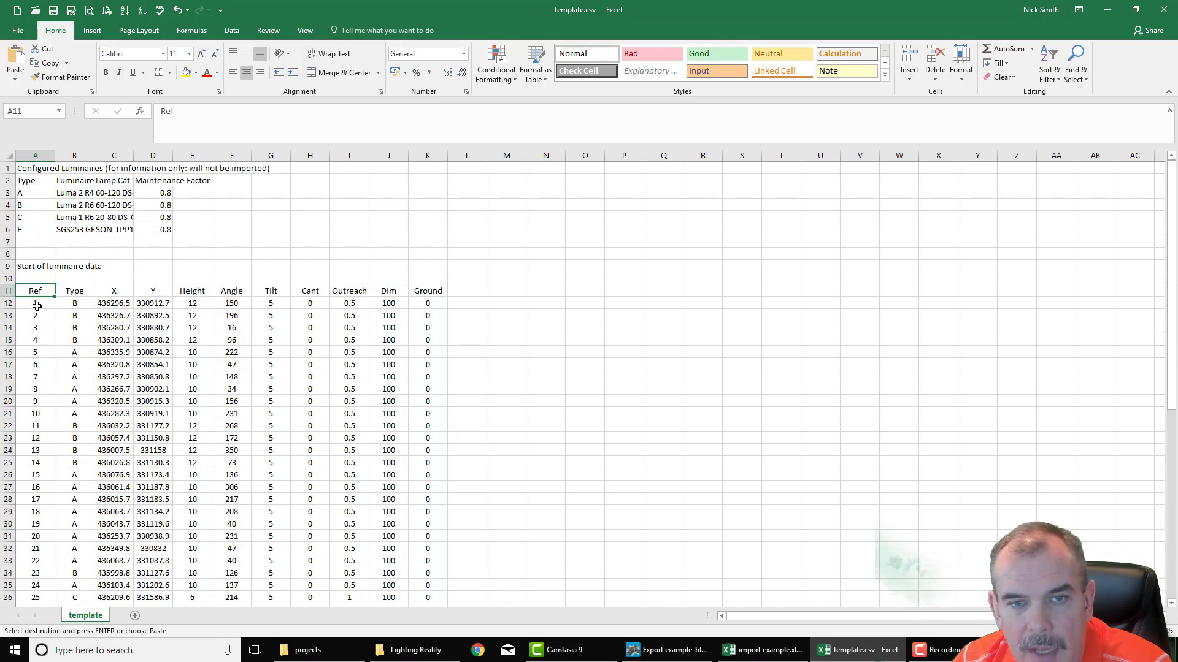
pyautogui.click(30, 303)
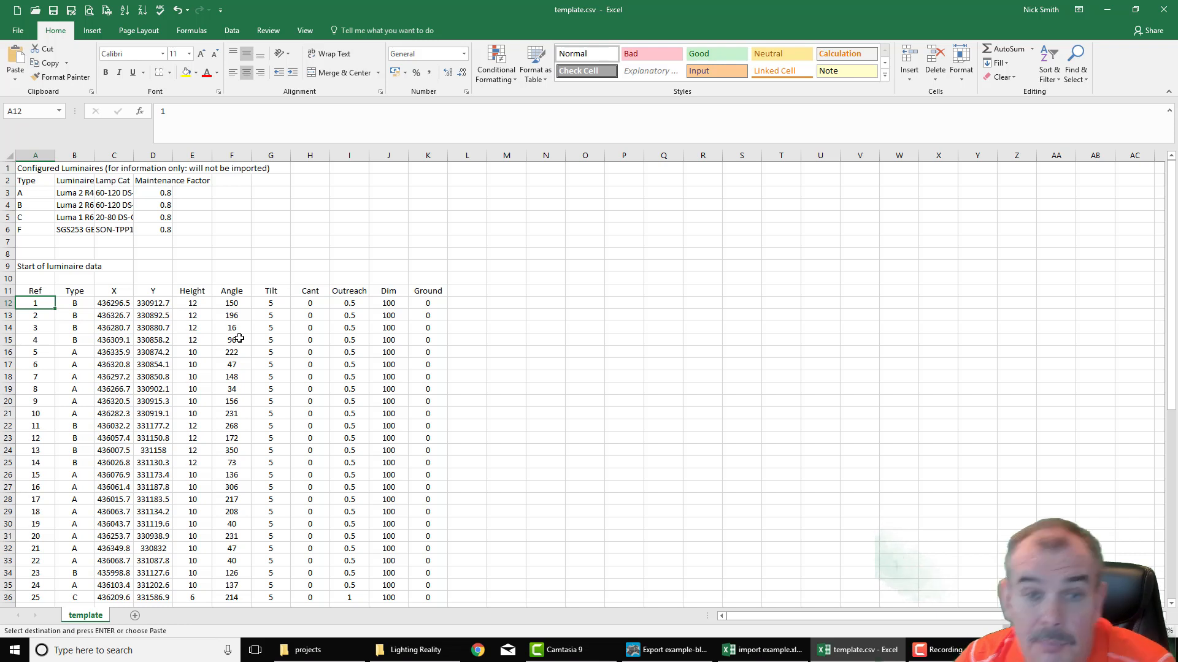
pyautogui.click(85, 295)
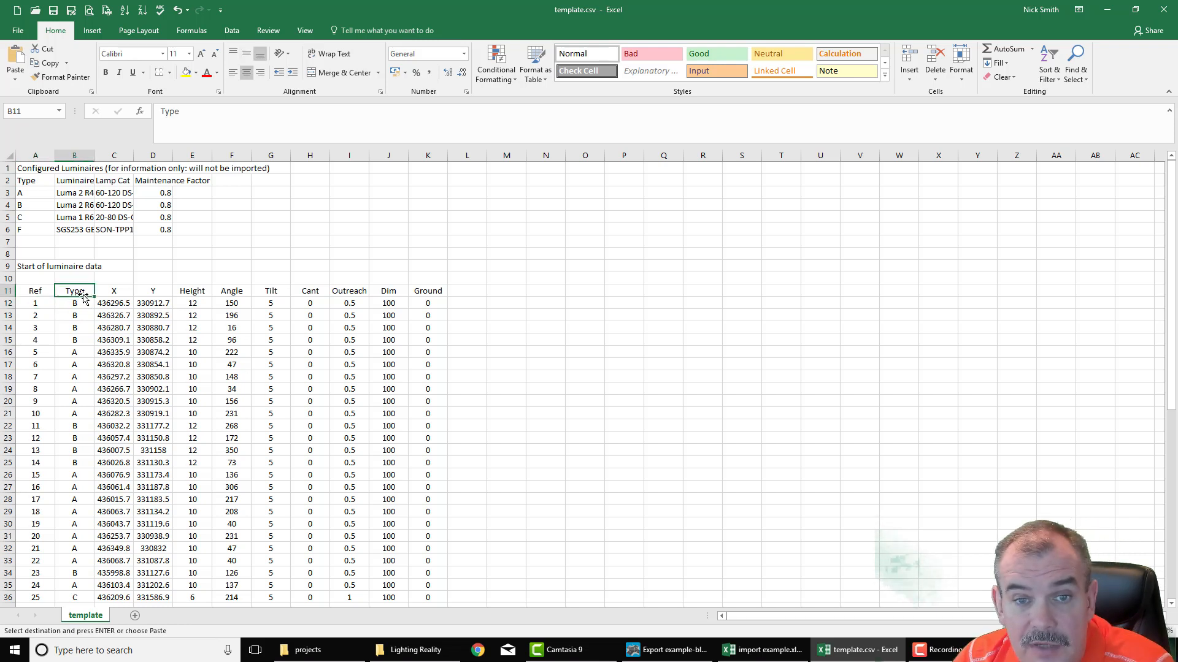
pyautogui.moveTo(72, 305); pyautogui.dragTo(85, 489)
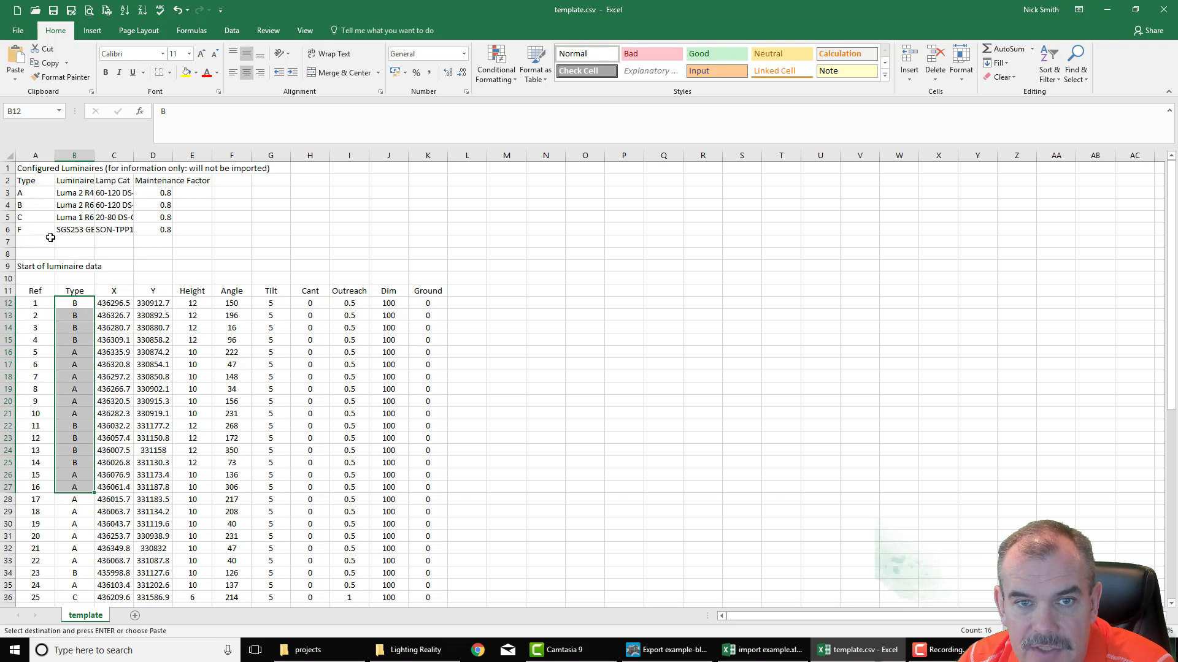
pyautogui.scroll(-10, 194, 419)
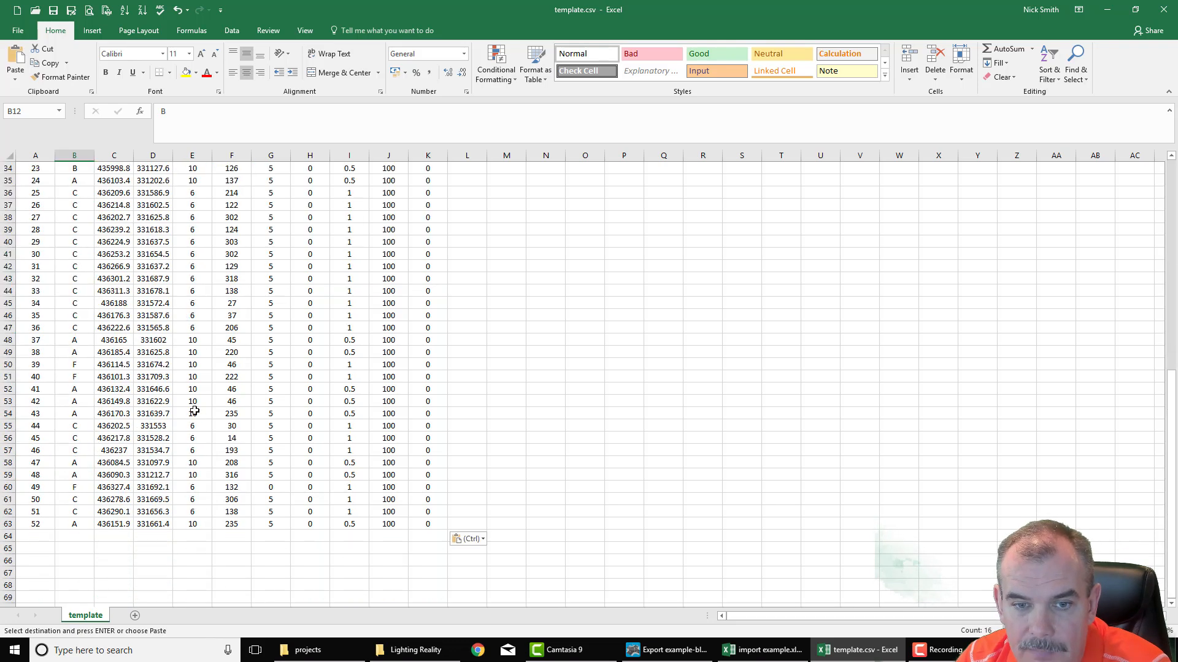
pyautogui.scroll(10, 194, 408)
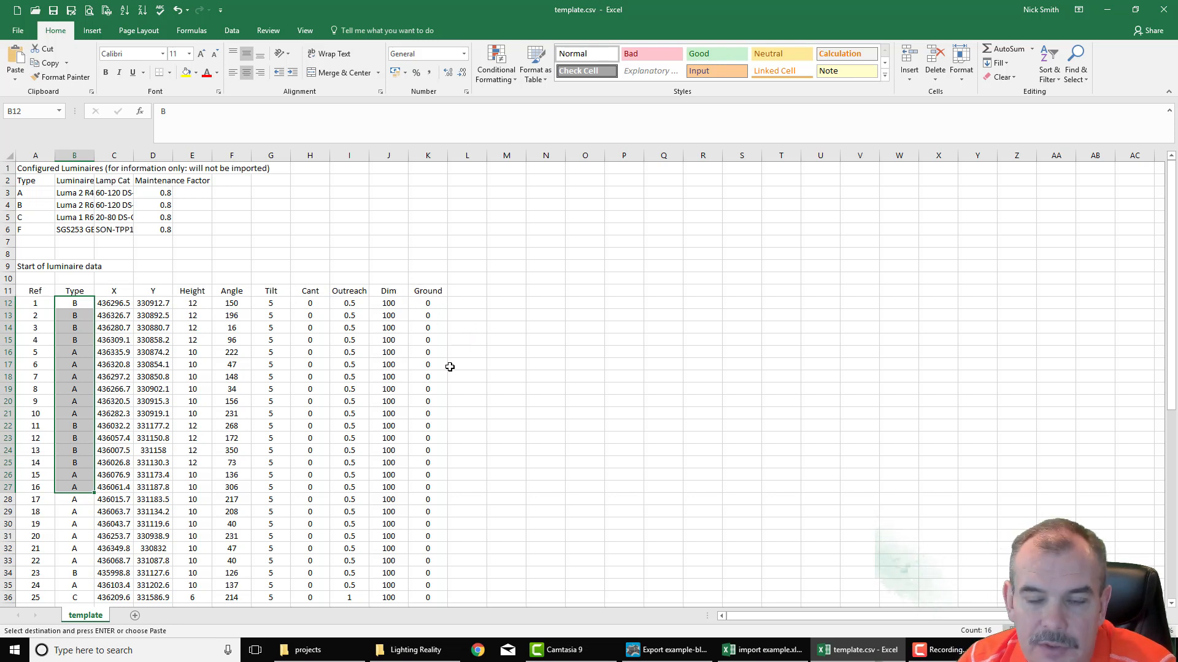
pyautogui.click(499, 367)
pyautogui.click(35, 303)
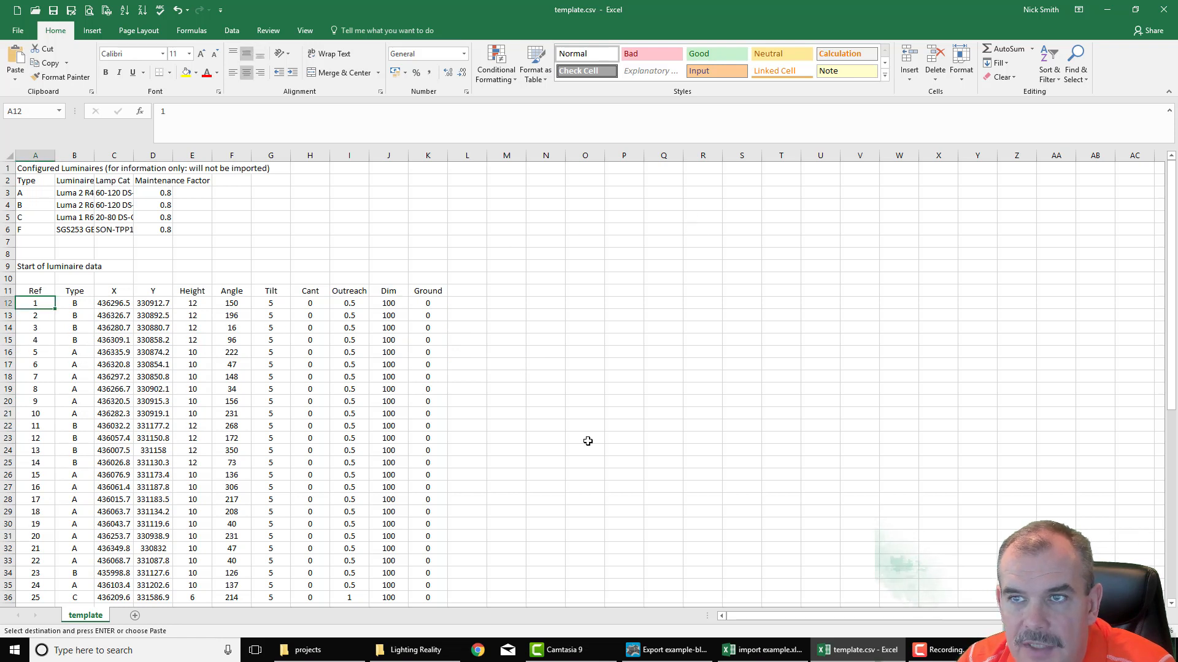
# Step: Save the workbook as import file.csv in the projects folder, keep the comma-delimited CSV format, and close it
pyautogui.click(18, 30)
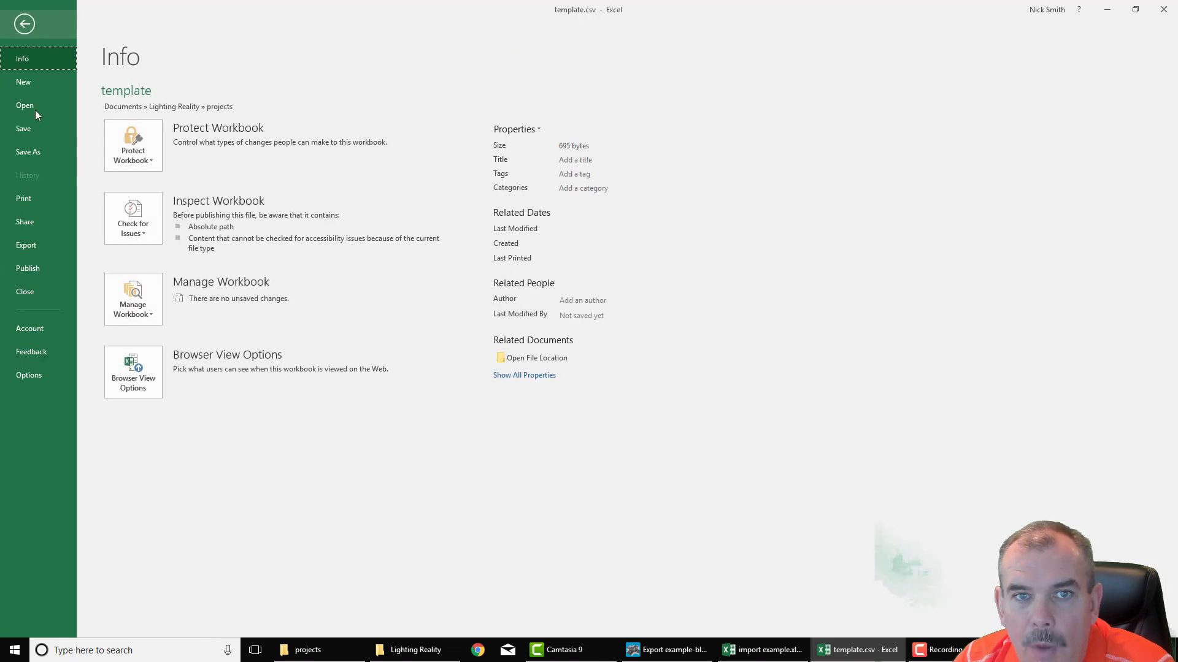
pyautogui.click(32, 157)
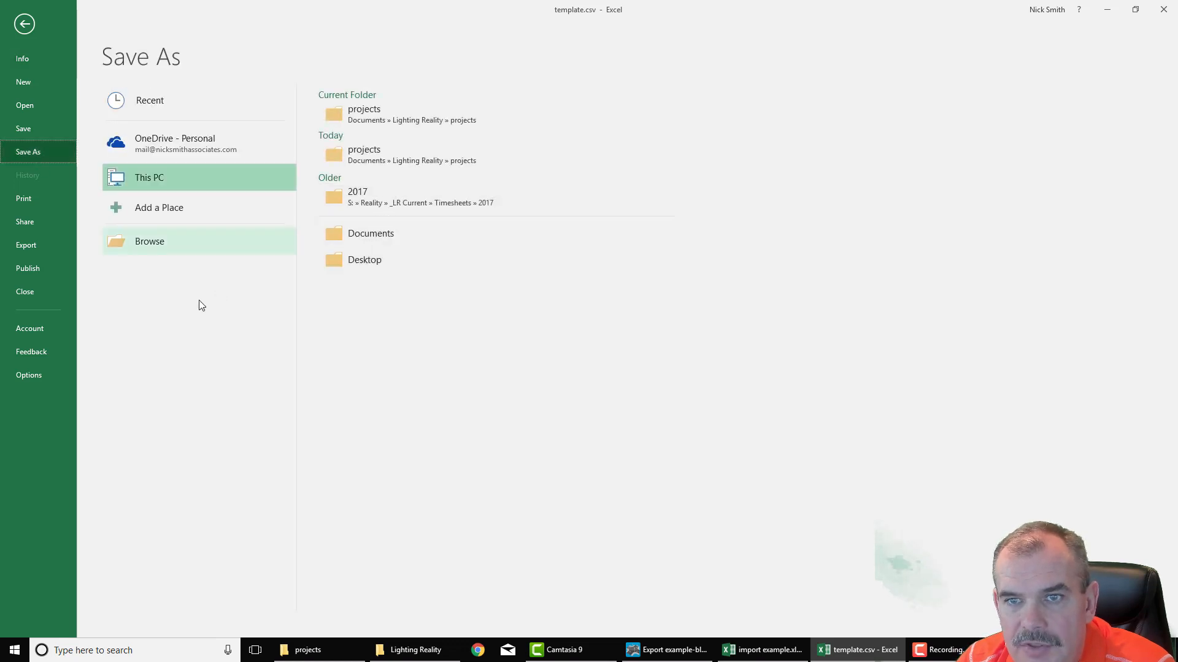
pyautogui.click(153, 242)
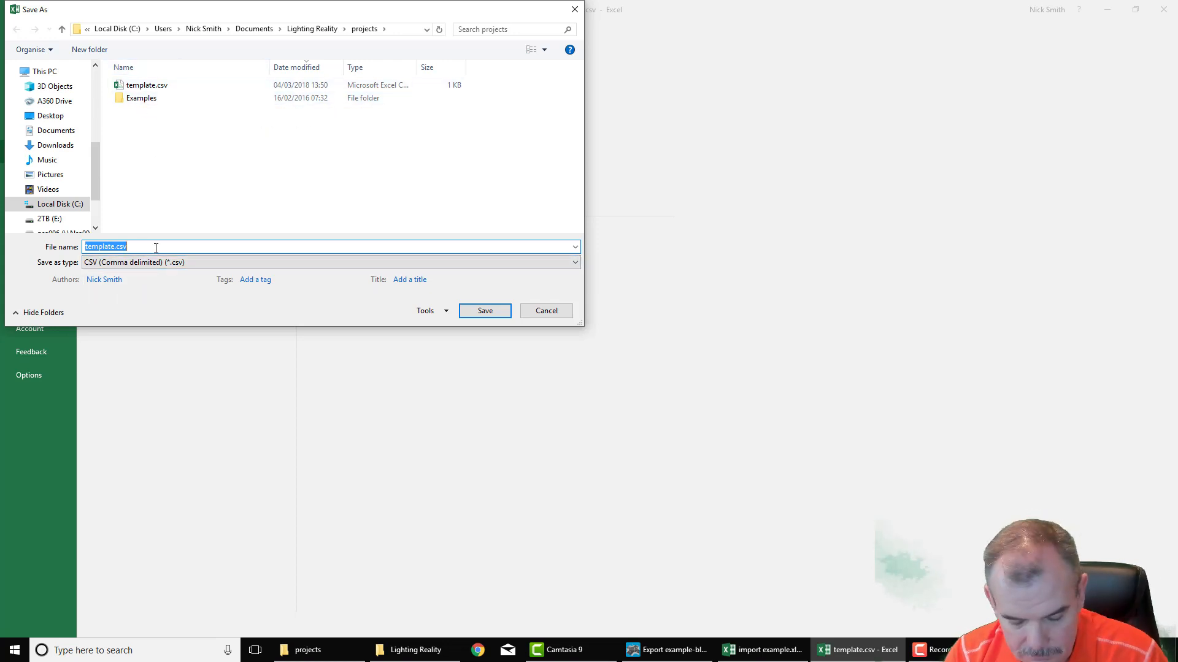
pyautogui.write('import')
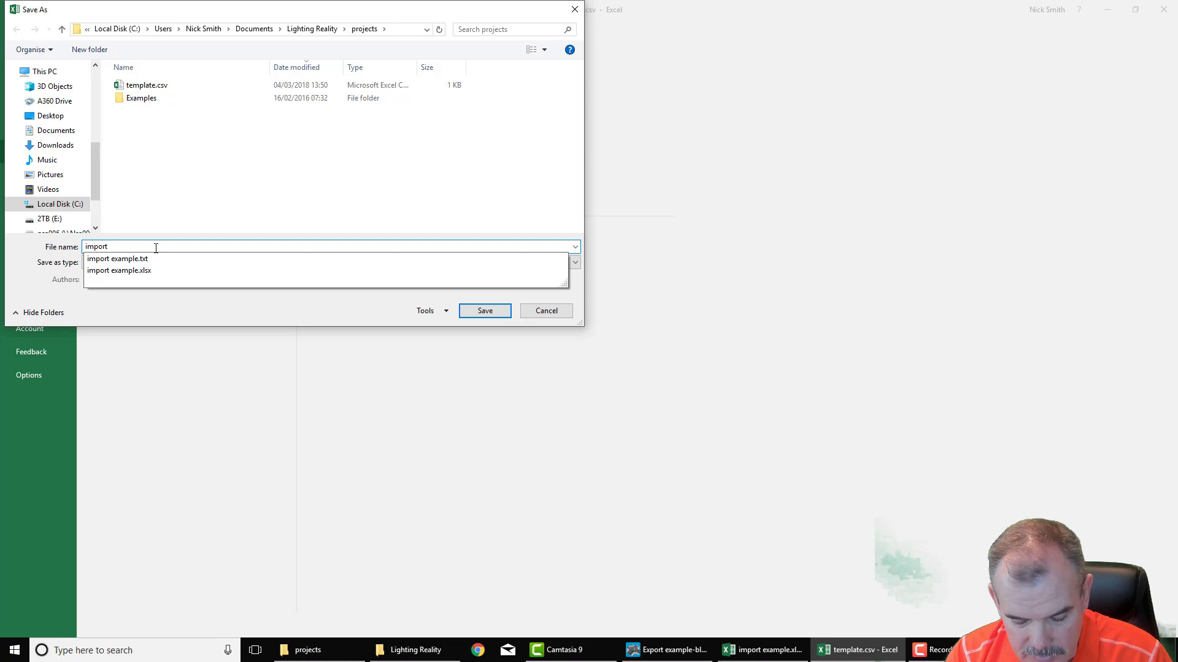
pyautogui.write(' file')
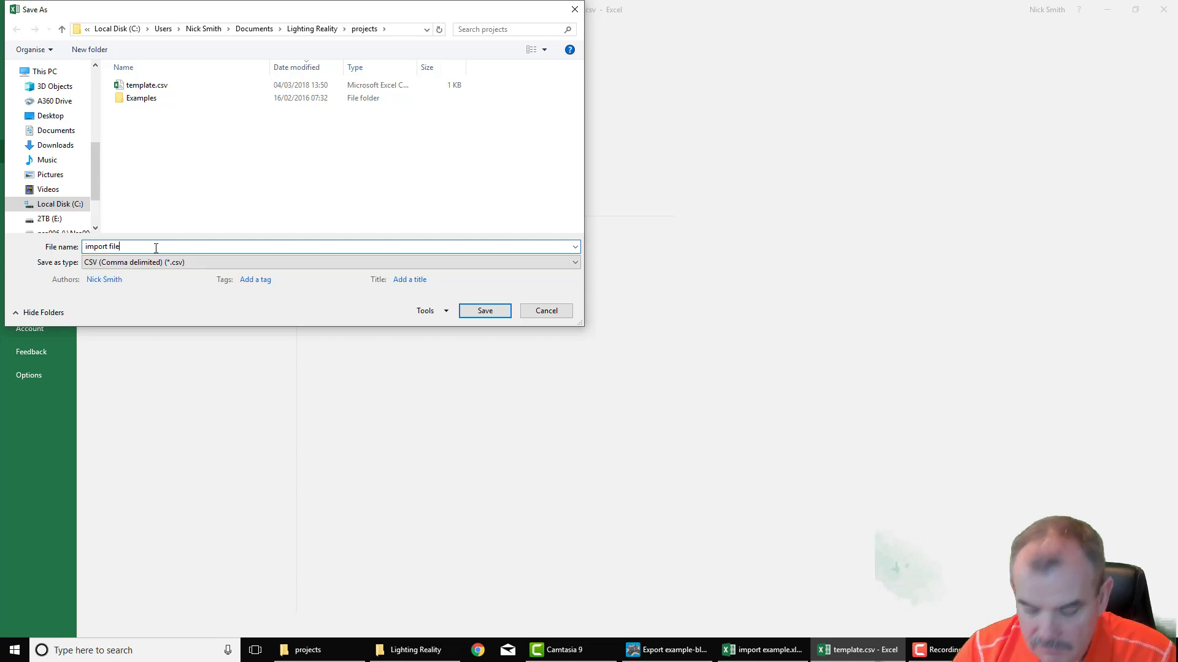
pyautogui.write('.csv')
pyautogui.press('Return')
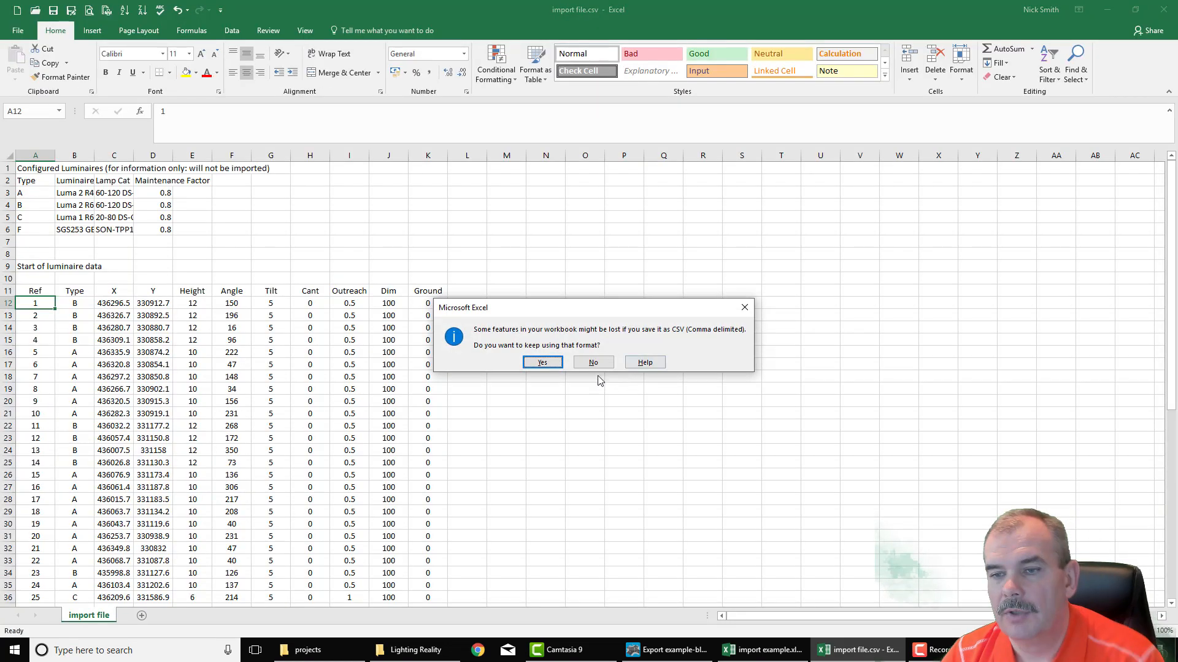
pyautogui.click(542, 363)
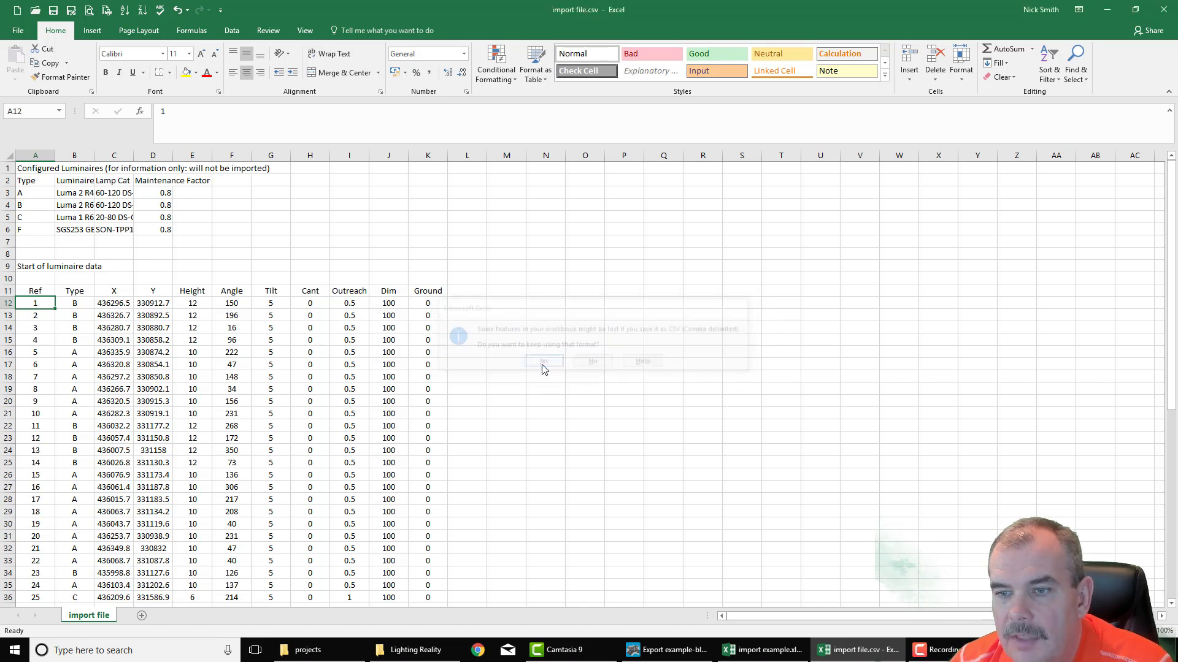
pyautogui.click(1163, 11)
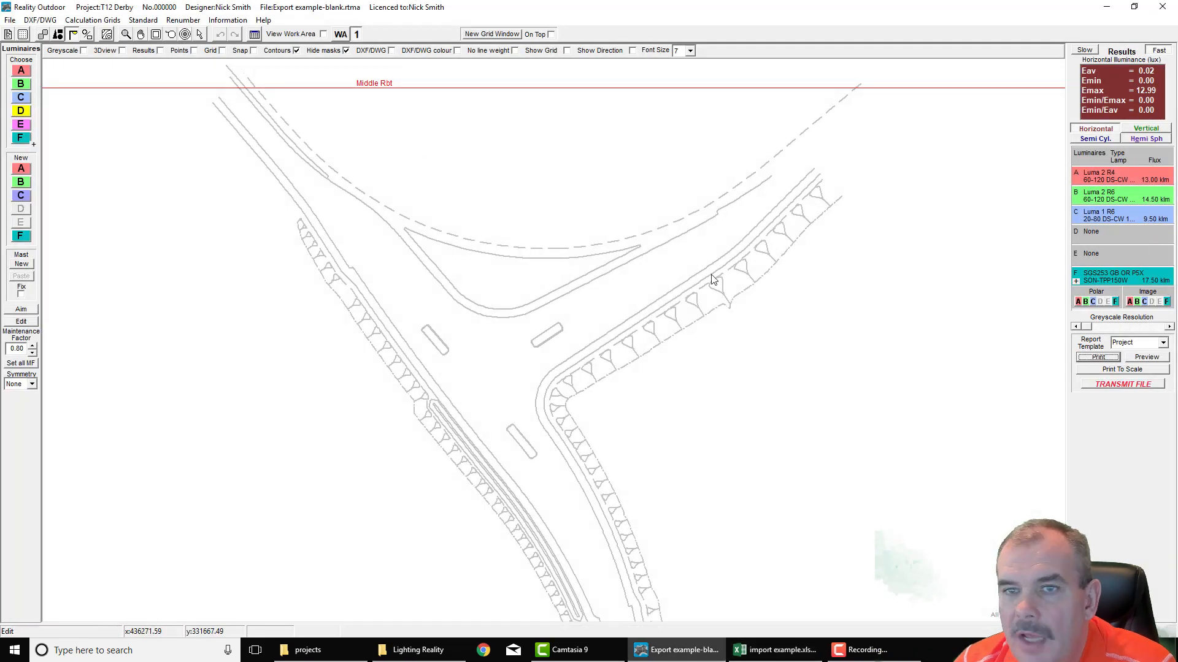
# Step: In Reality Outdoor, import the luminaire layout from import file.csv in the projects folder
pyautogui.click(10, 20)
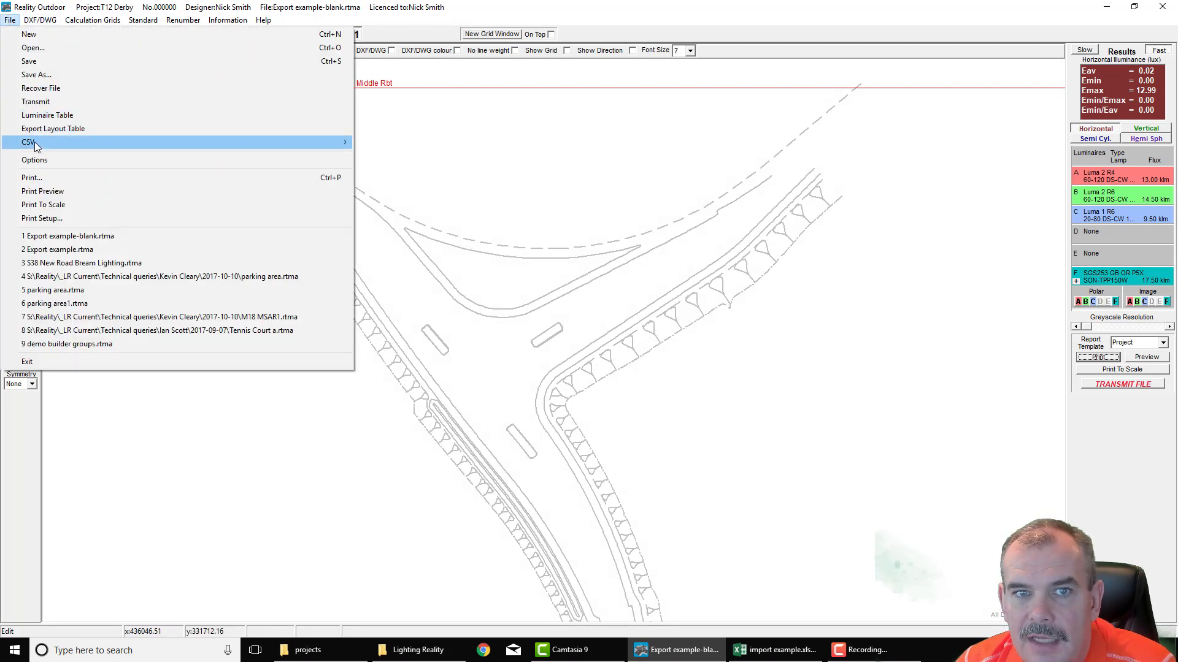
pyautogui.moveTo(327, 148)
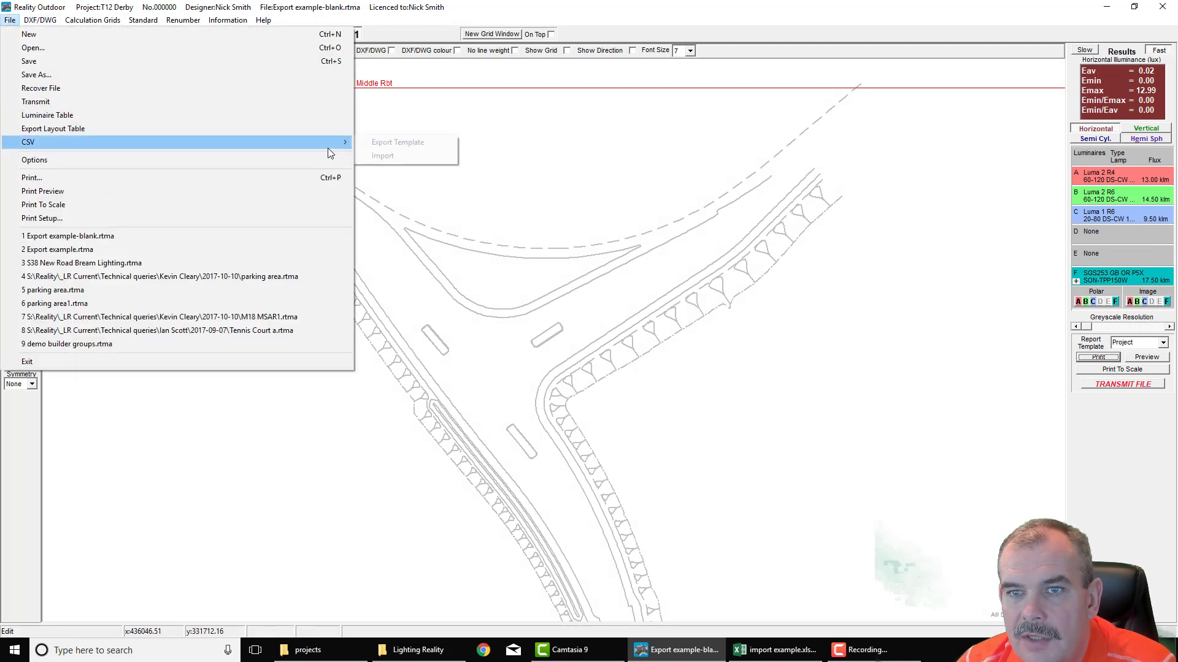
pyautogui.click(381, 155)
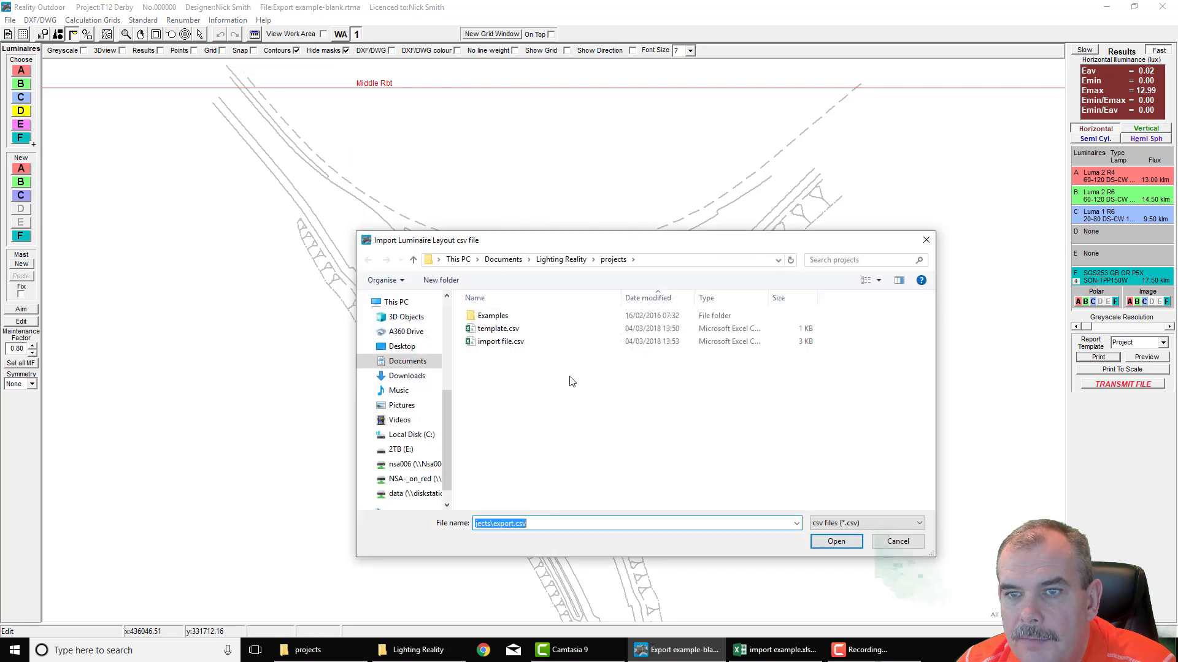
pyautogui.click(495, 344)
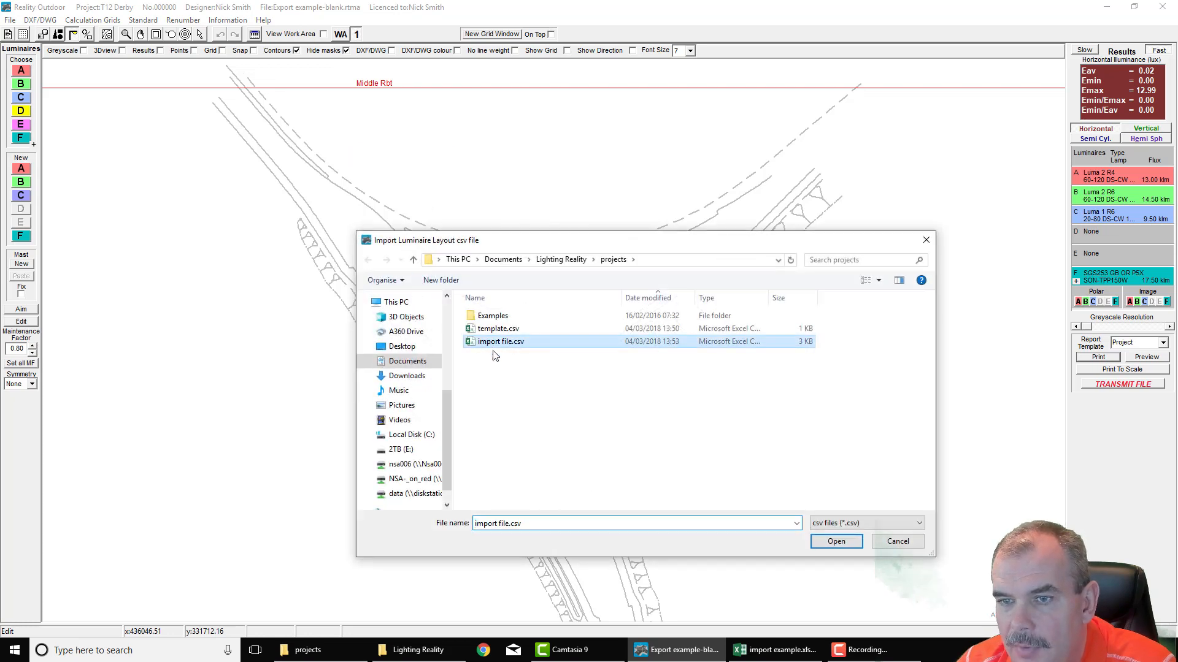
pyautogui.click(838, 542)
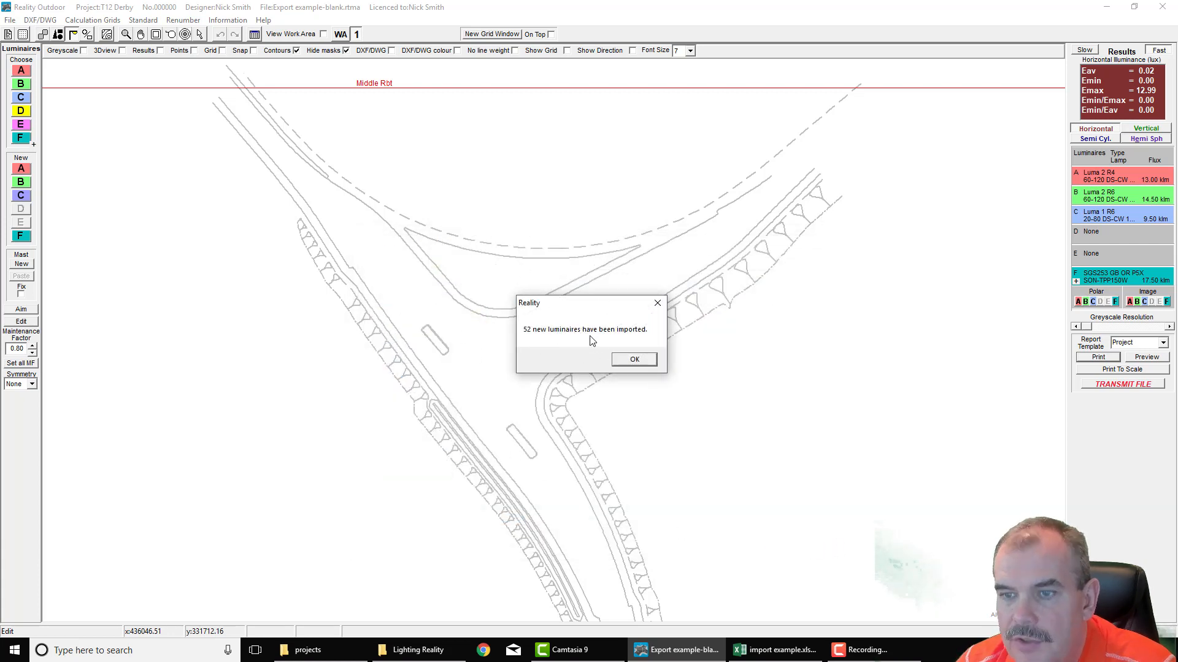
pyautogui.click(641, 360)
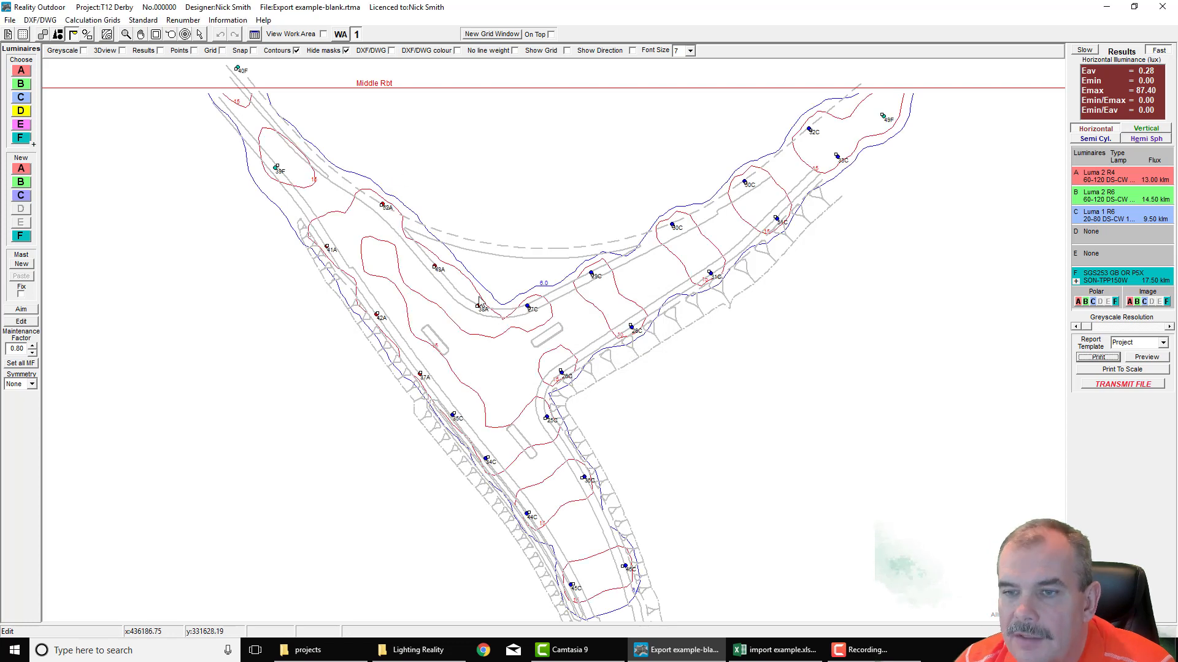
# Step: Examine the imported luminaire layout and view the available luminaires for Type C without choosing another one
pyautogui.scroll(-2, 450, 252)
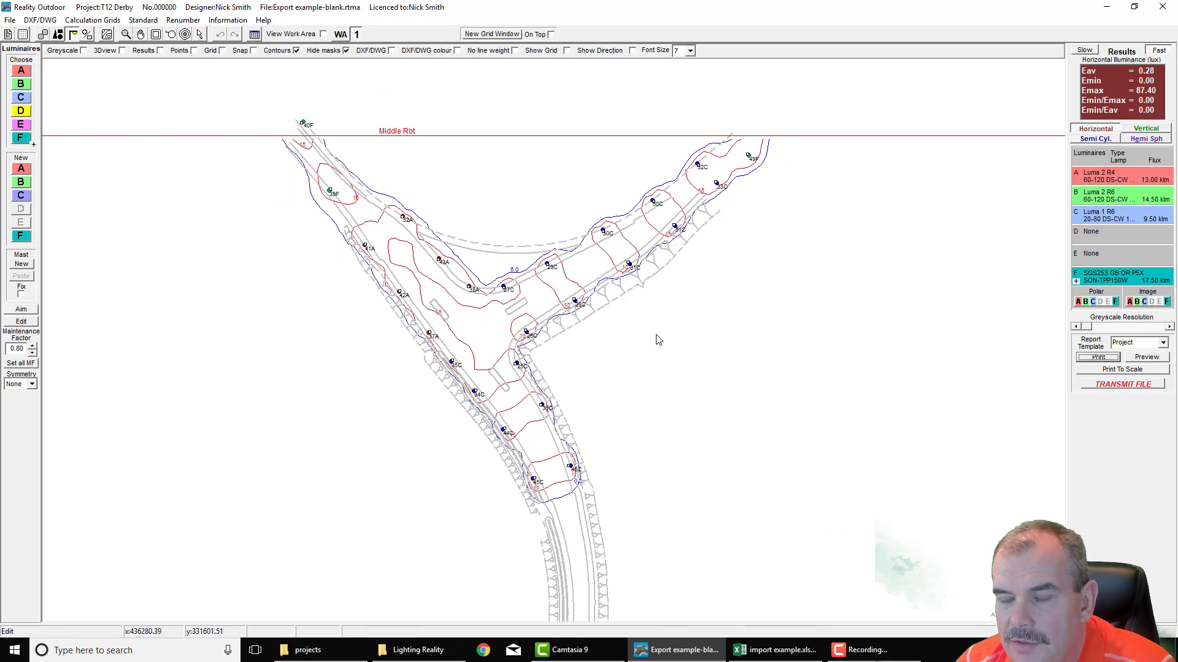
pyautogui.moveTo(657, 334); pyautogui.dragTo(560, 270)
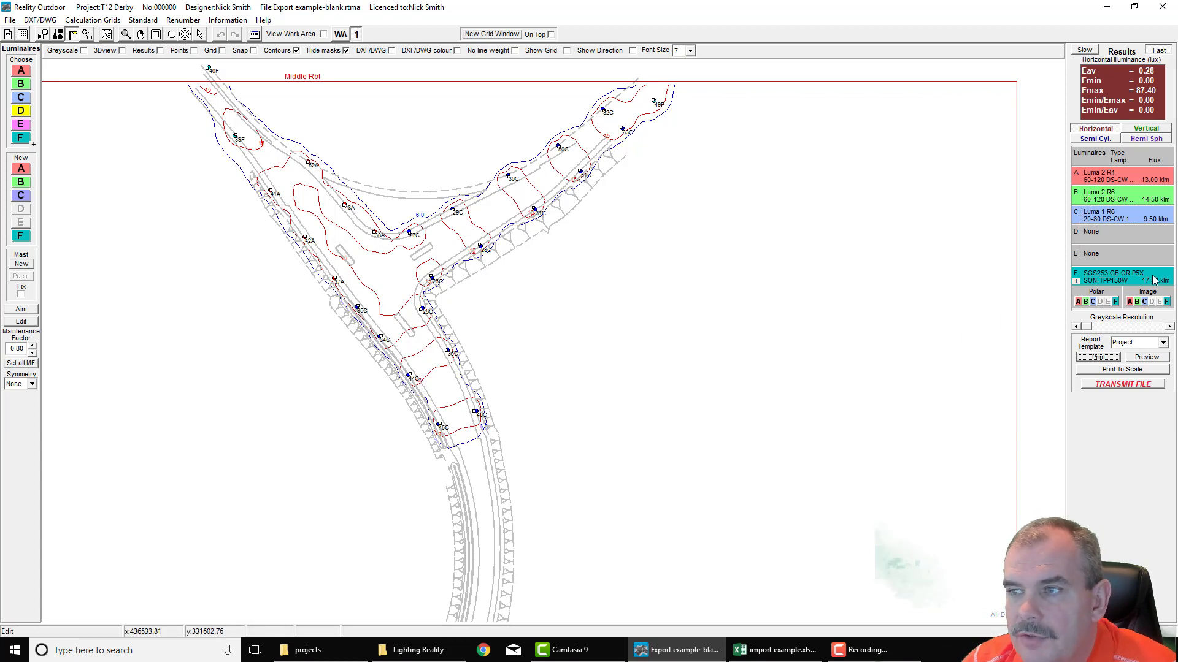
pyautogui.click(21, 97)
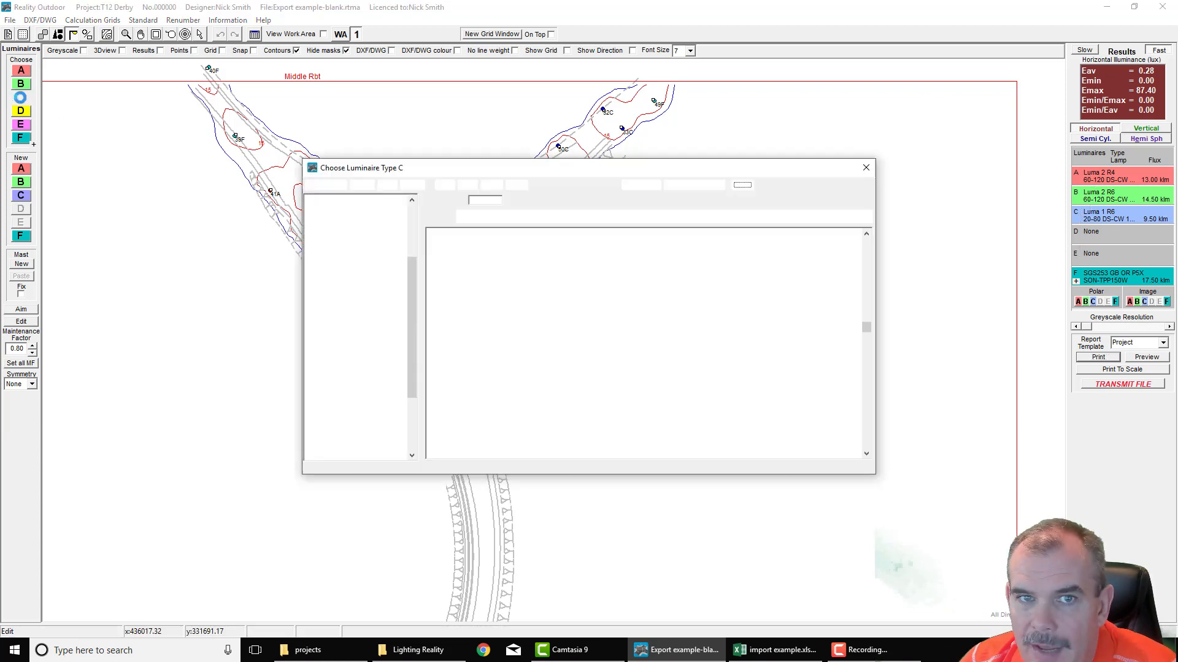
pyautogui.moveTo(583, 173); pyautogui.dragTo(750, 143)
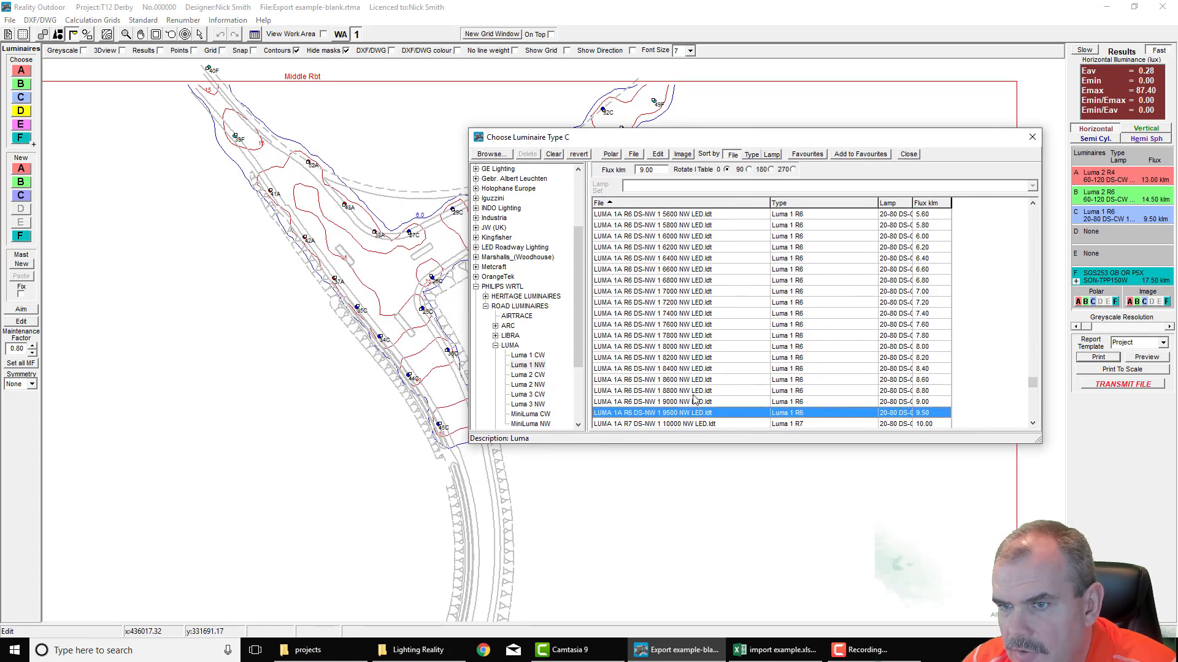
pyautogui.click(1033, 137)
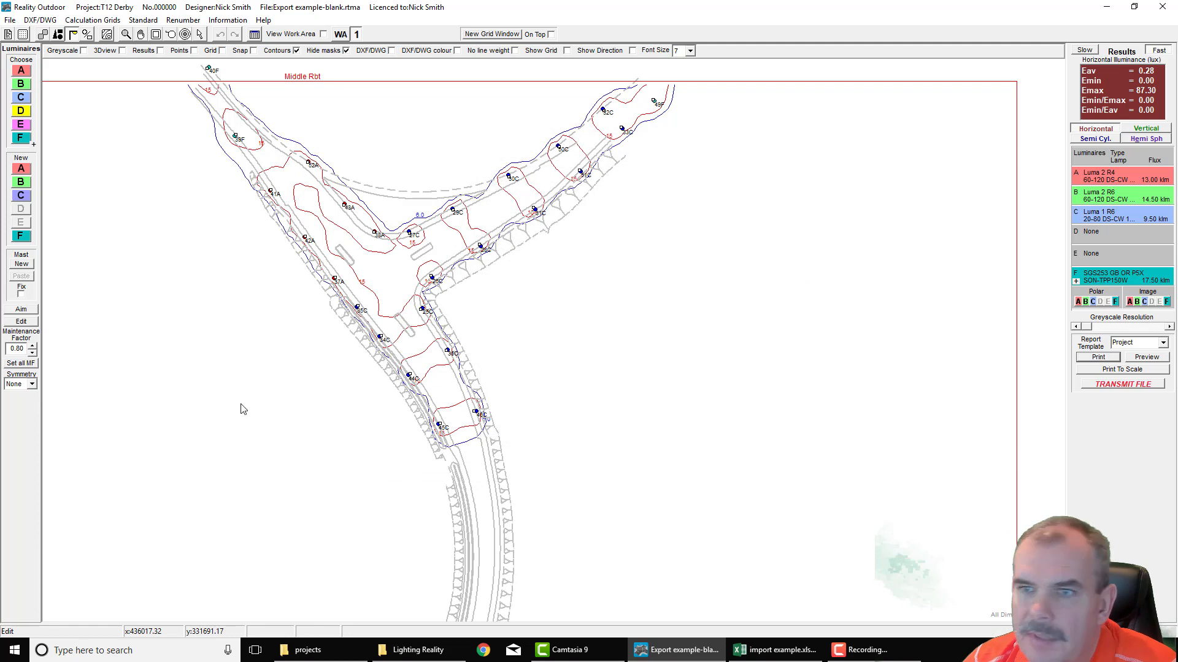